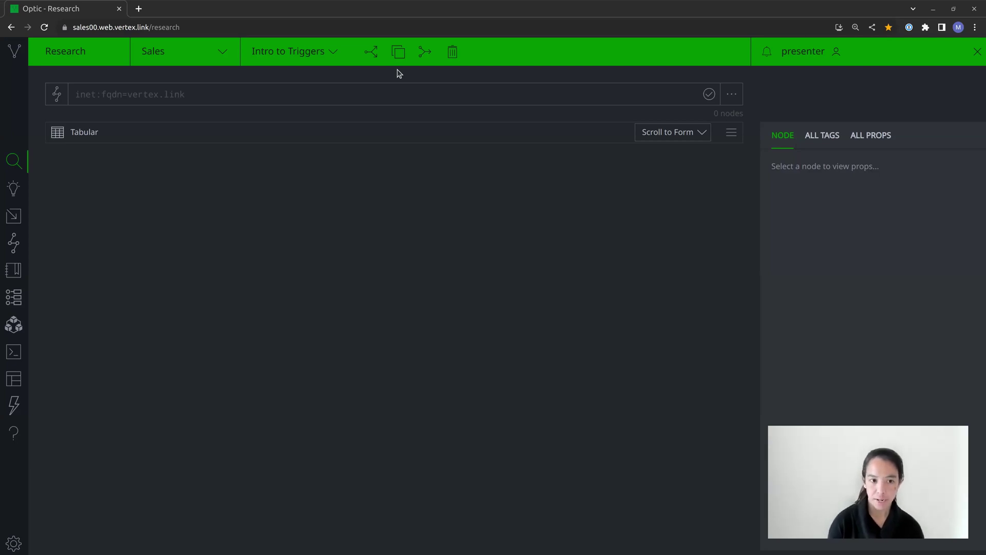
left_click(423, 58)
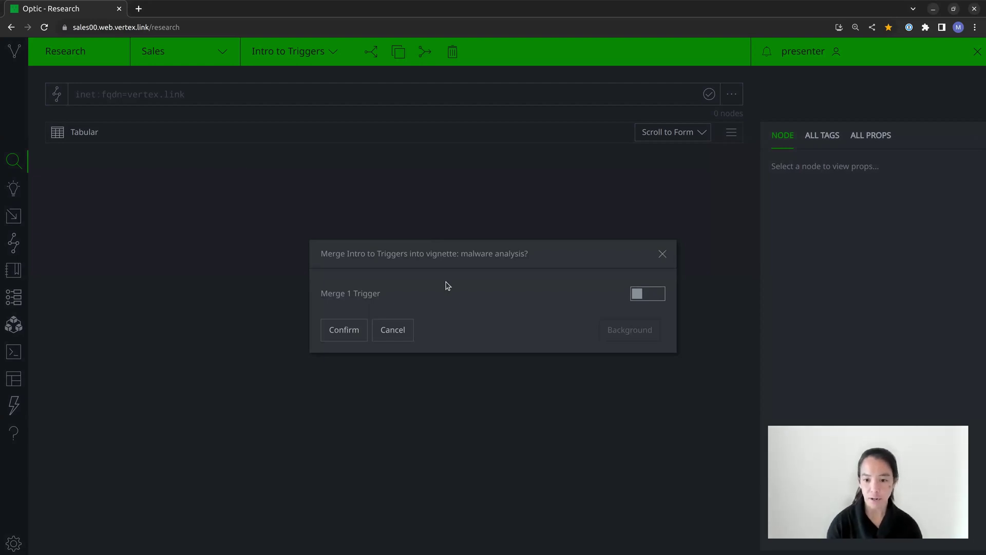
left_click(661, 295)
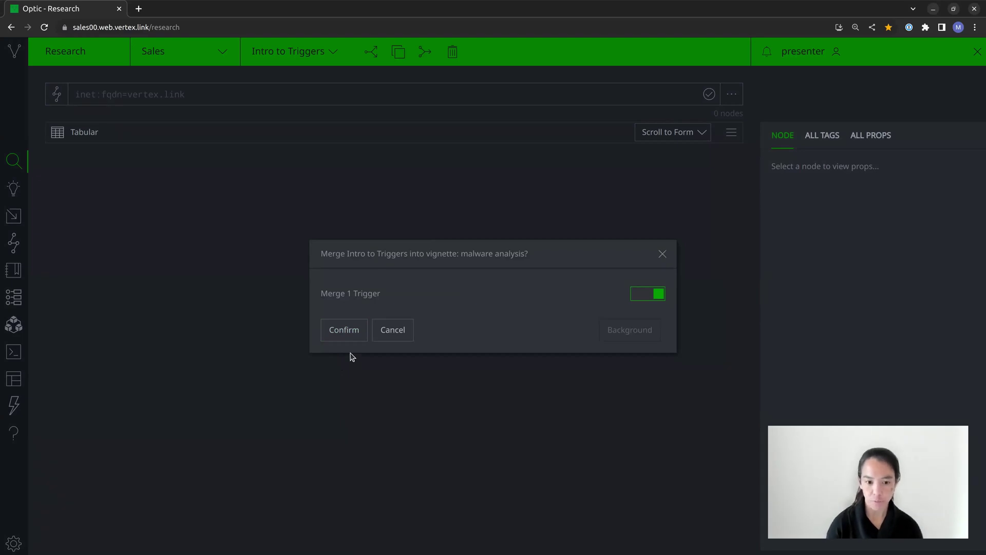
left_click(393, 339)
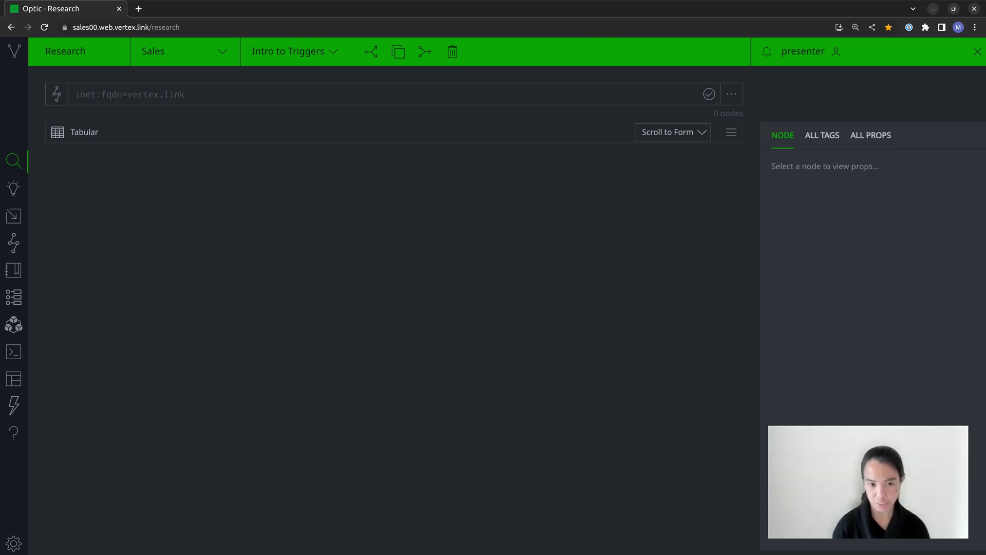
- Query all syn:trigger nodes and select the "Inquiry - Email Alert for New OSINT" trigger to view its properties
left_click(95, 102)
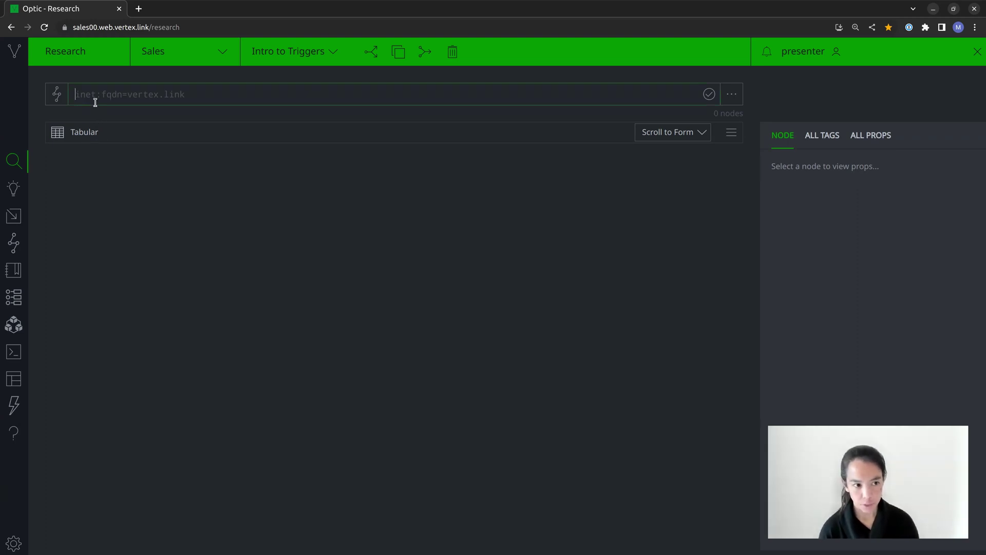
type("syn:trigger")
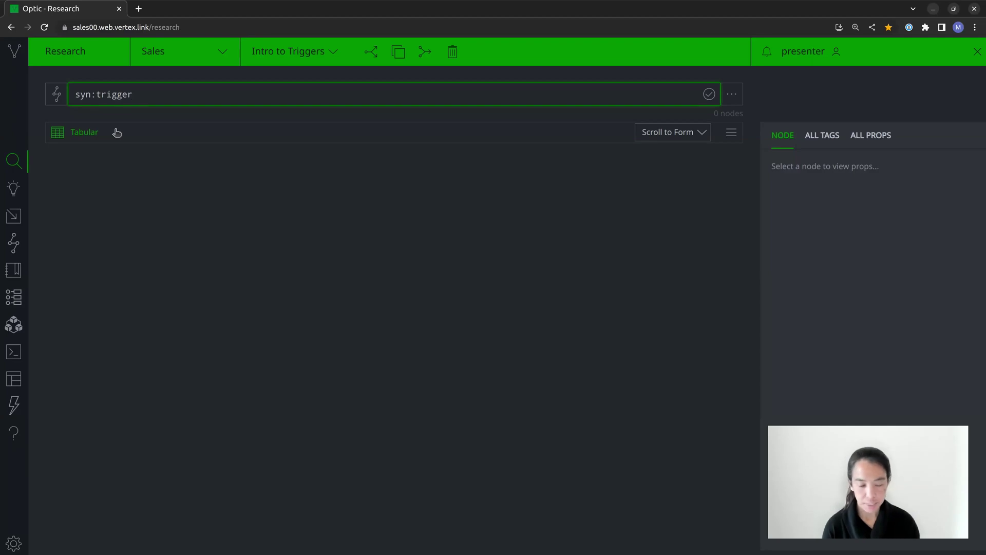
key("Return")
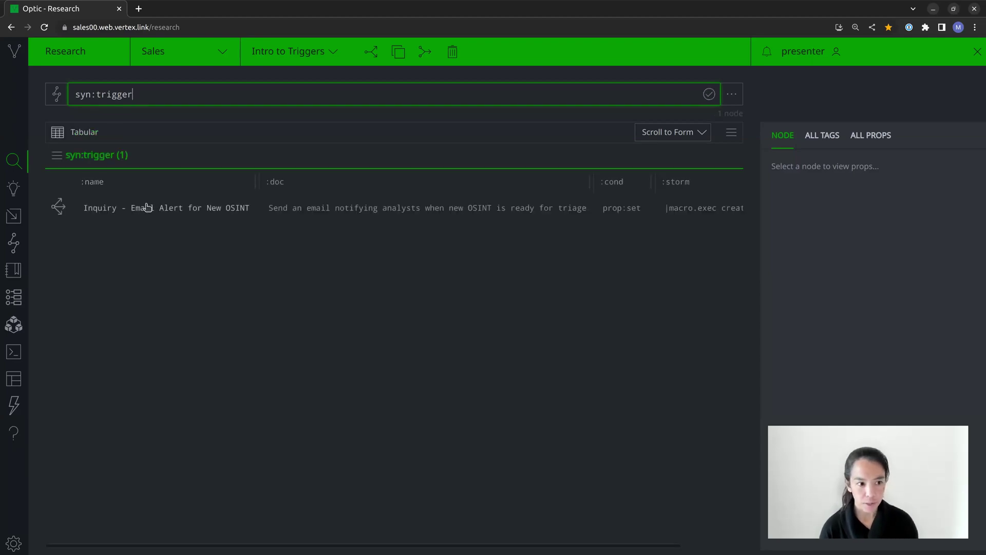
left_click(144, 208)
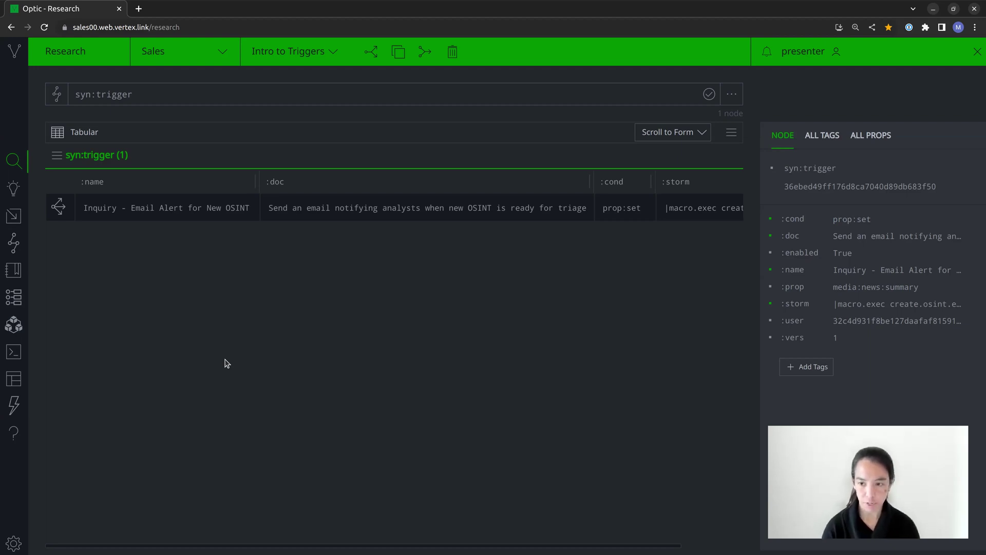
- Go to the trigger administration and fork the Intro to Triggers view as "trigger 1"
left_click(17, 541)
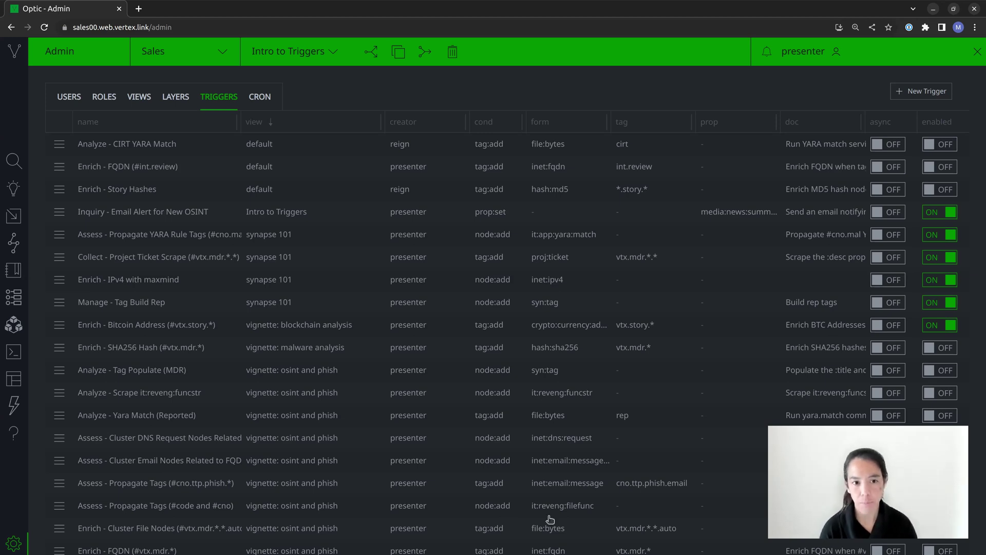
left_click(371, 52)
type("trigger 1")
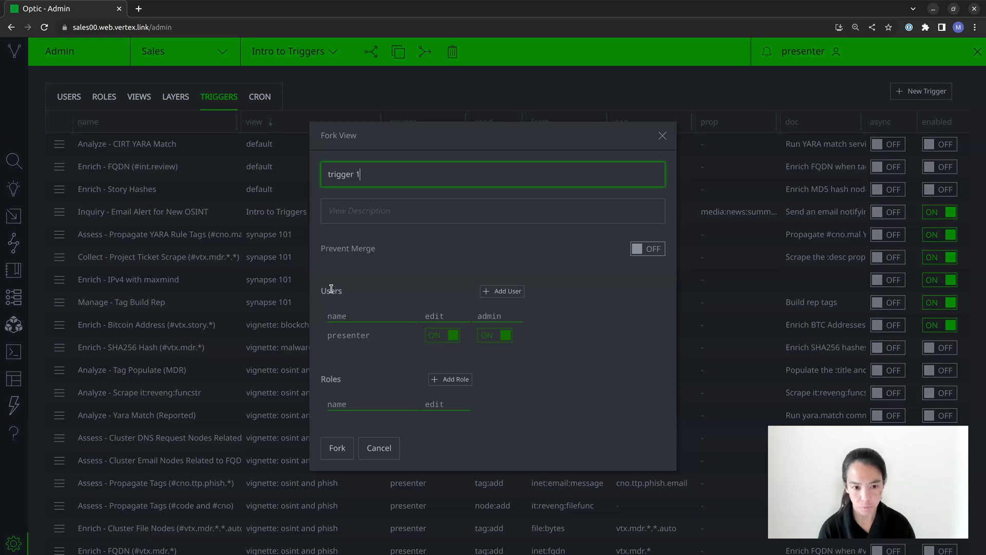
left_click(335, 452)
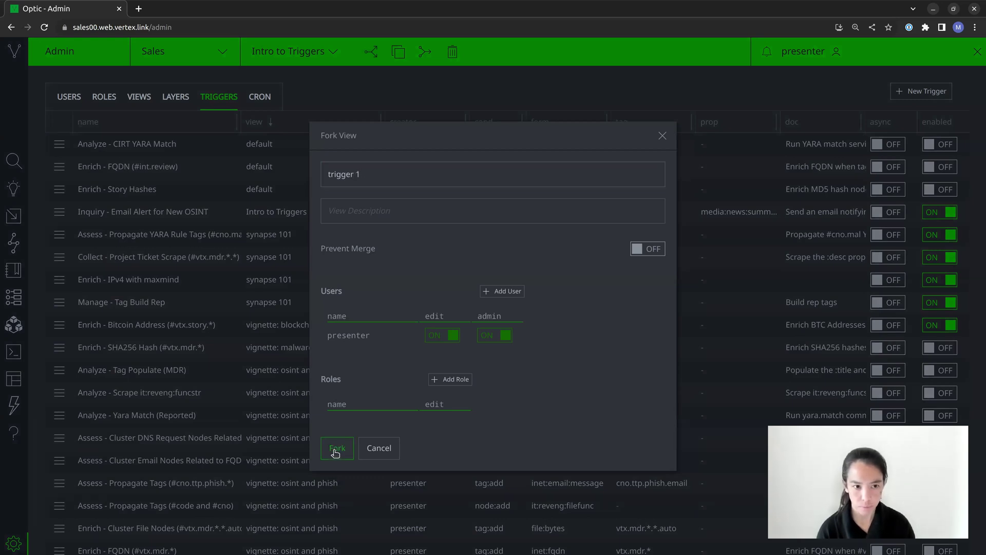
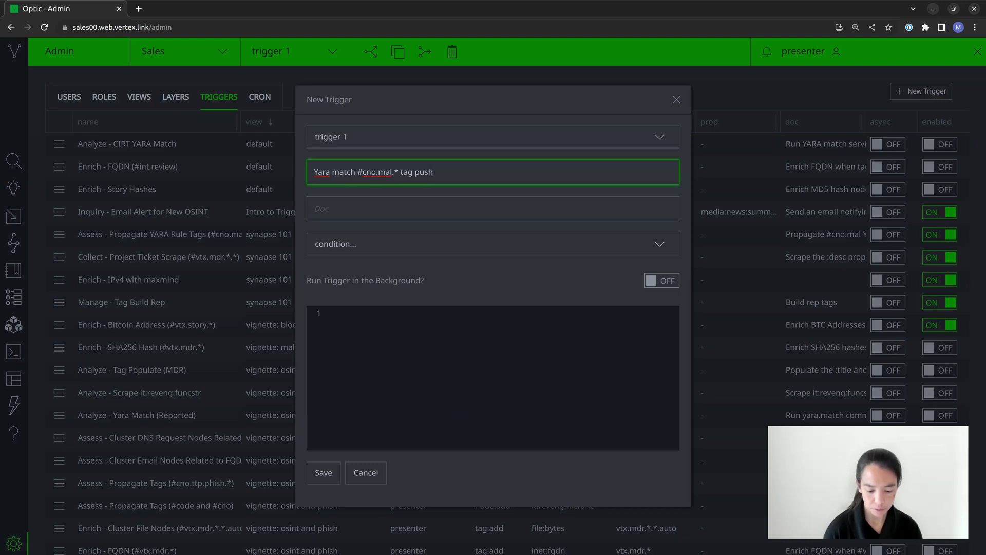
- Paste the new trigger's description, beginning "When a file:bytes node matches on a YARA rule, push any #cno.mal.* tag from the rule"
key("alt+Tab")
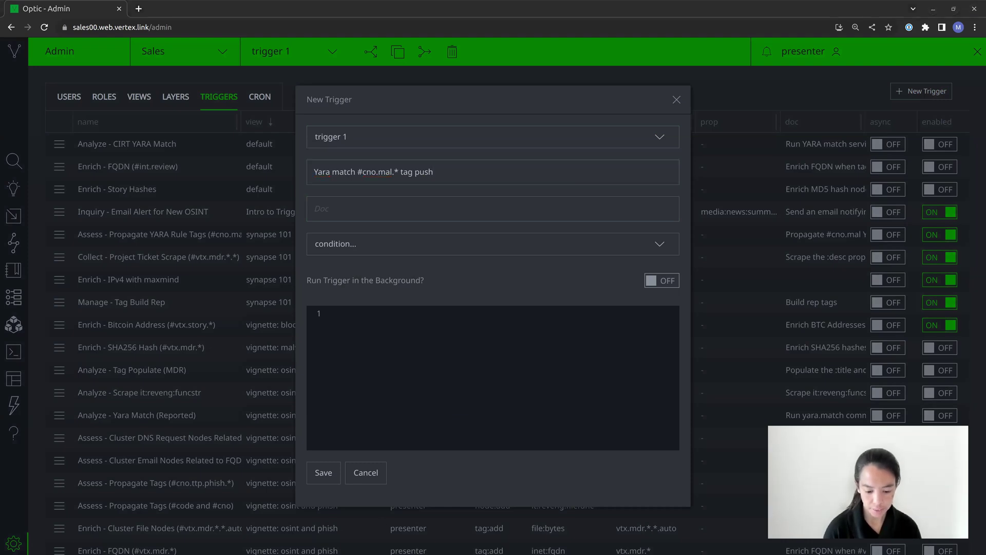
left_click(386, 212)
key("ctrl+v")
left_click_drag(387, 209, 234, 201)
key("Left")
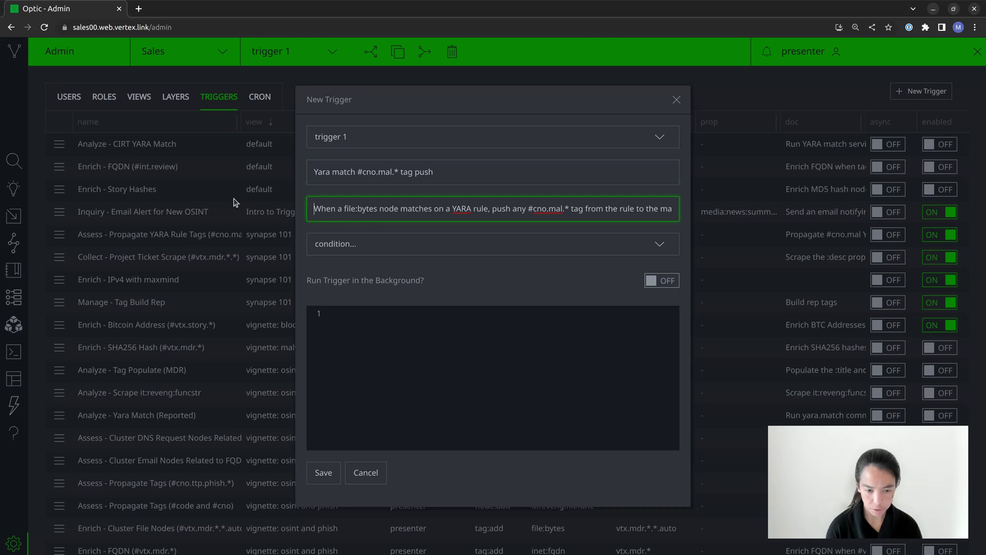
- Set the new trigger's condition to node:add and its form to it:app:yara:match
left_click(451, 249)
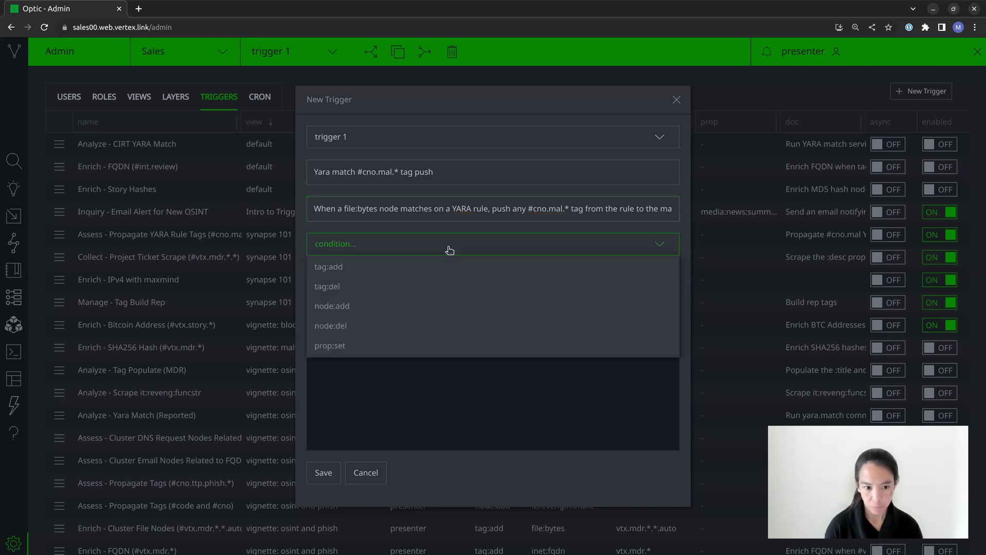
left_click(348, 307)
left_click(350, 261)
type("it:")
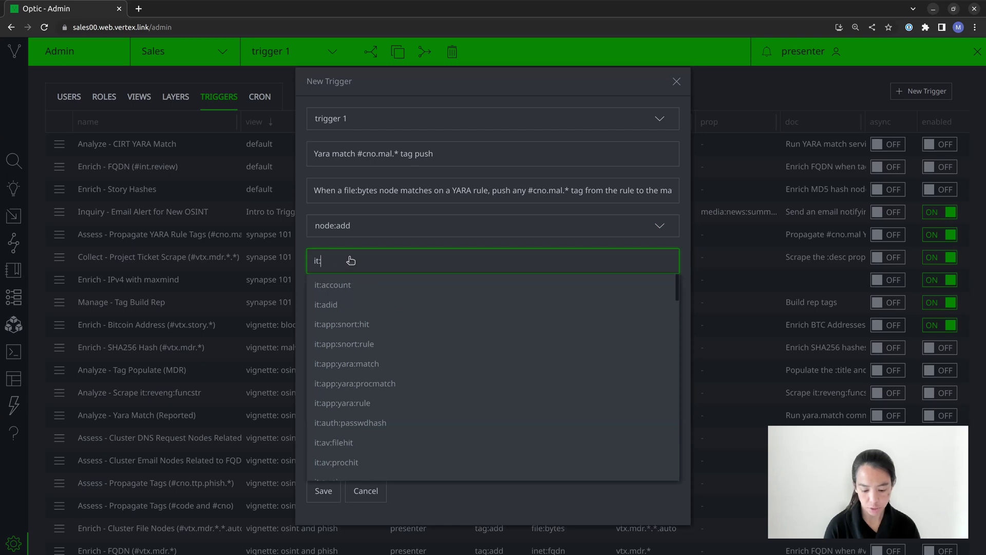
type("app:")
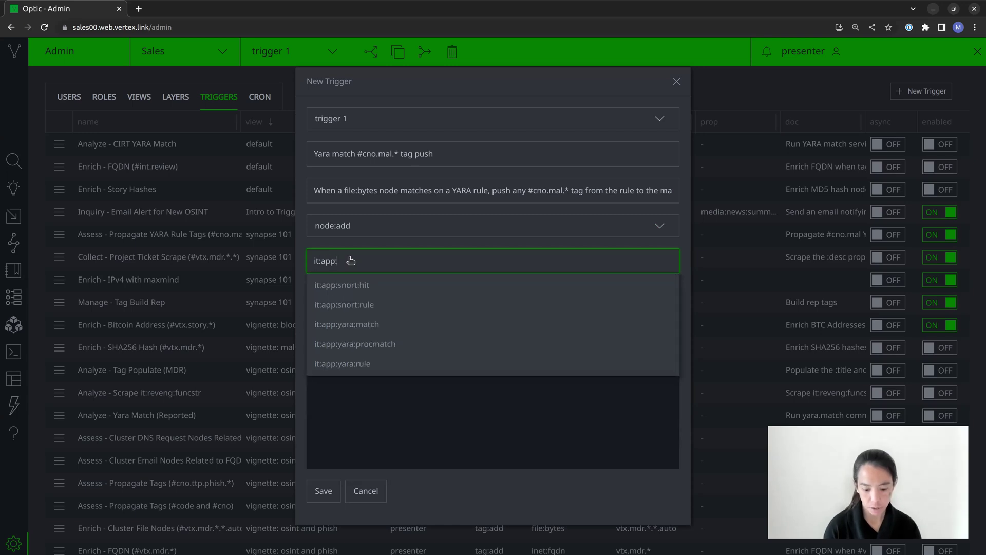
key("Down")
key("Down")
key("Down")
key("Down")
key("Up")
left_click(373, 324)
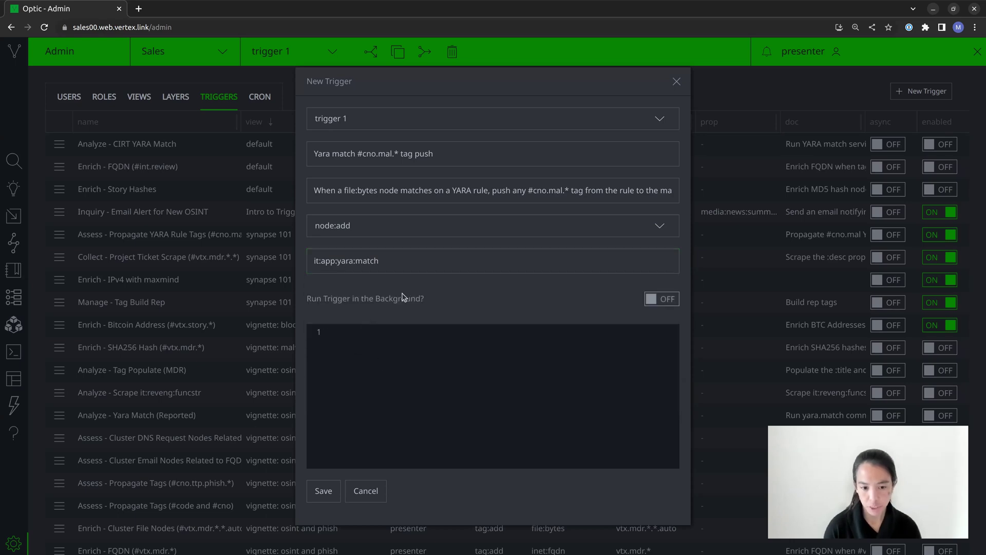
- Paste the Storm code pushing the rule's cno.mal.* tags to file:bytes and its SHA256, SHA1 and MD5 hashes, and save the trigger
left_click(364, 346)
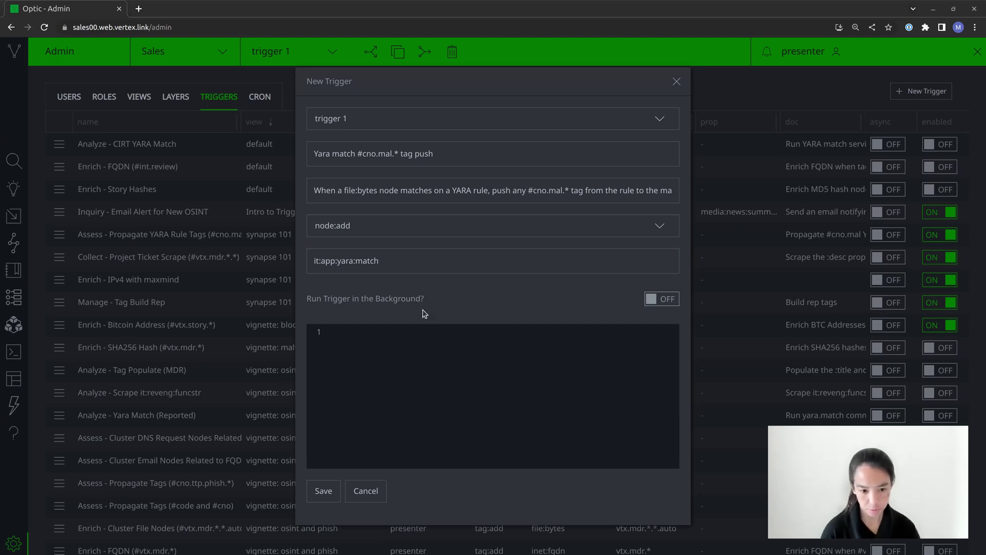
left_click(354, 335)
key("ctrl+v")
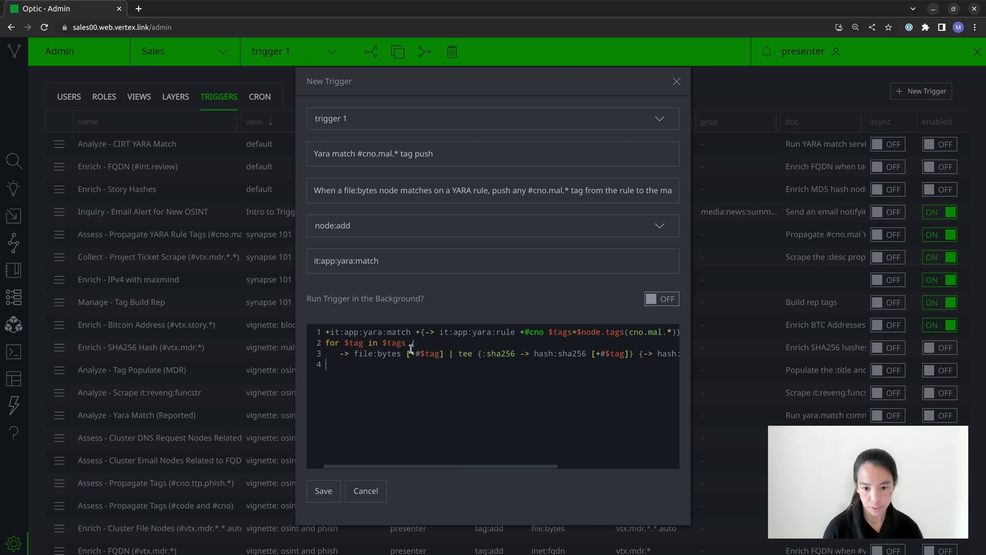
scroll(498, 340, "right", 5)
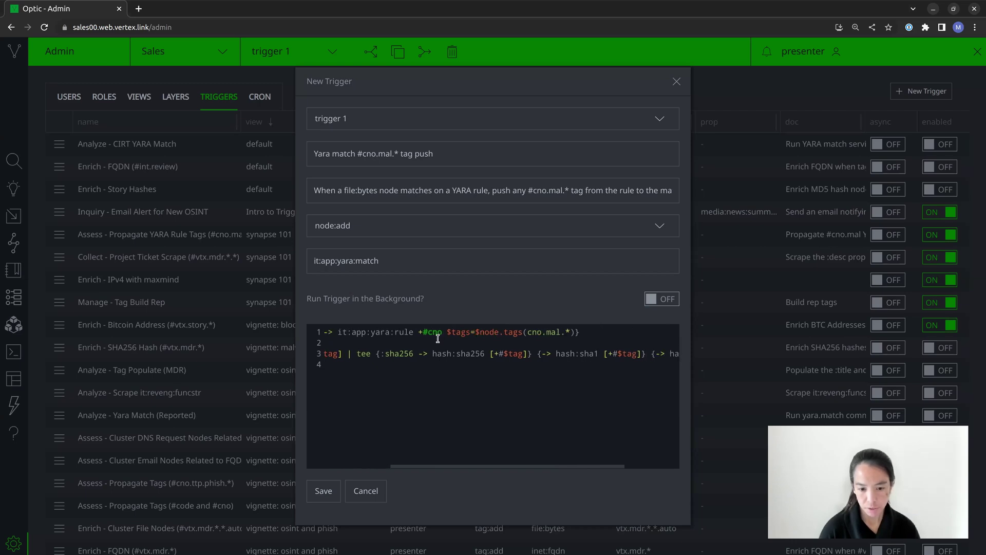
scroll(531, 345, "left", 5)
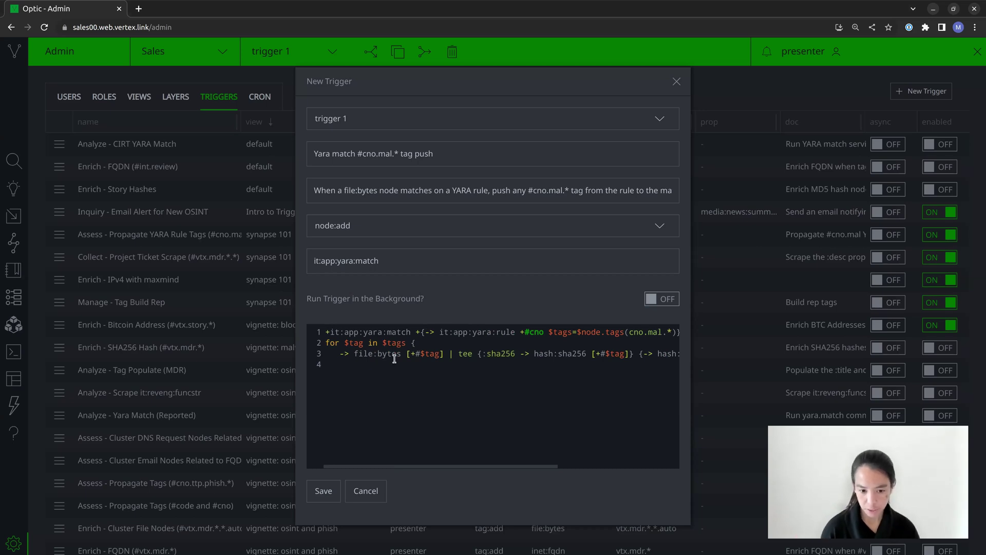
scroll(394, 359, "right", 5)
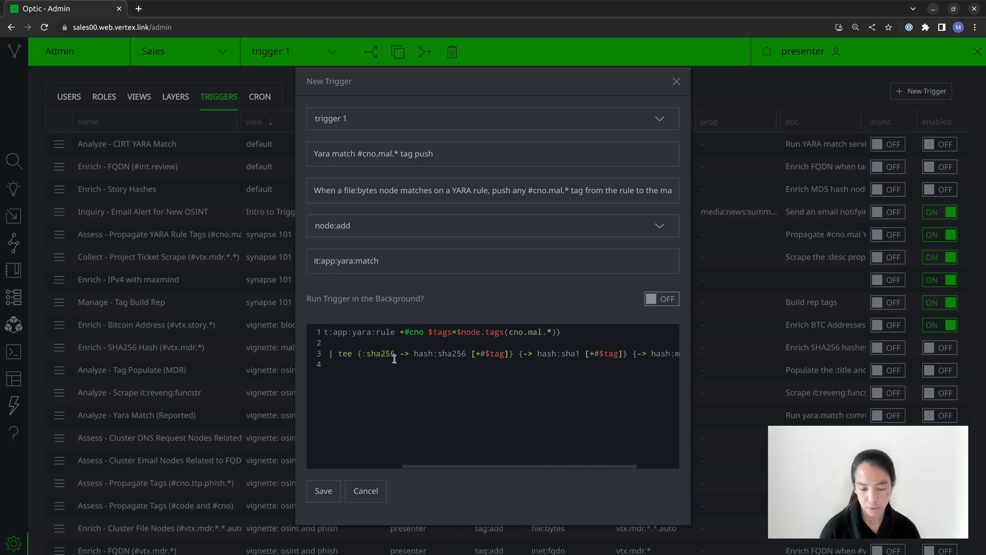
scroll(579, 363, "right", 3)
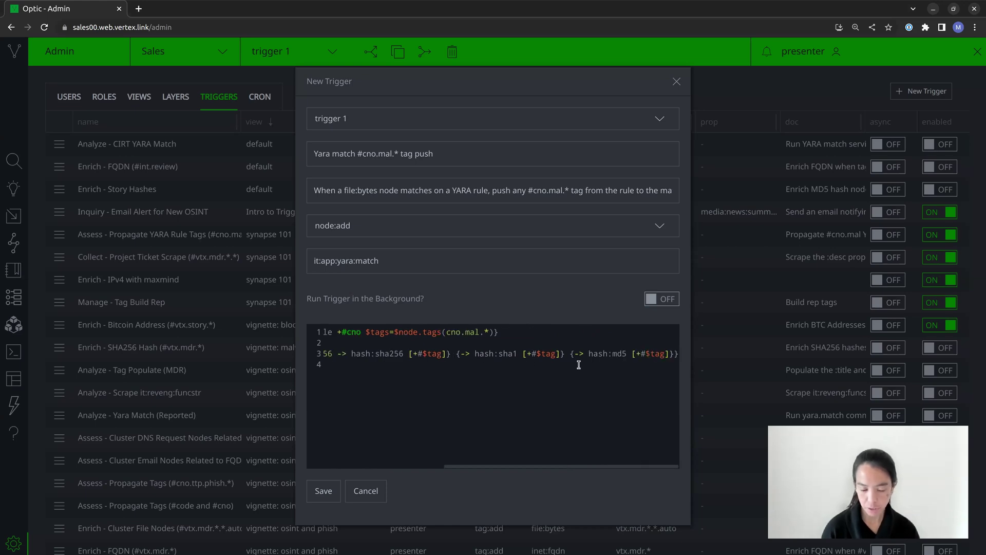
scroll(579, 364, "left", 7)
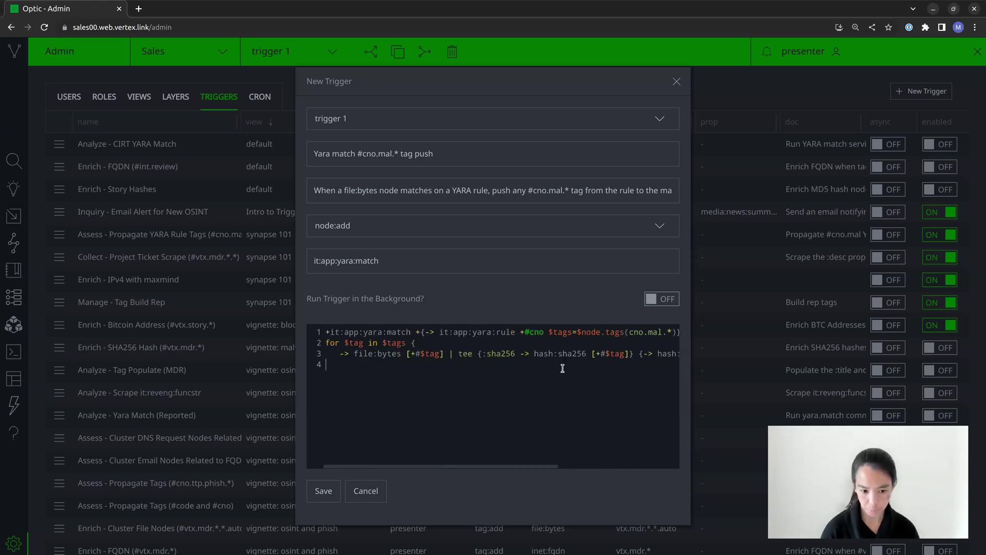
left_click(323, 492)
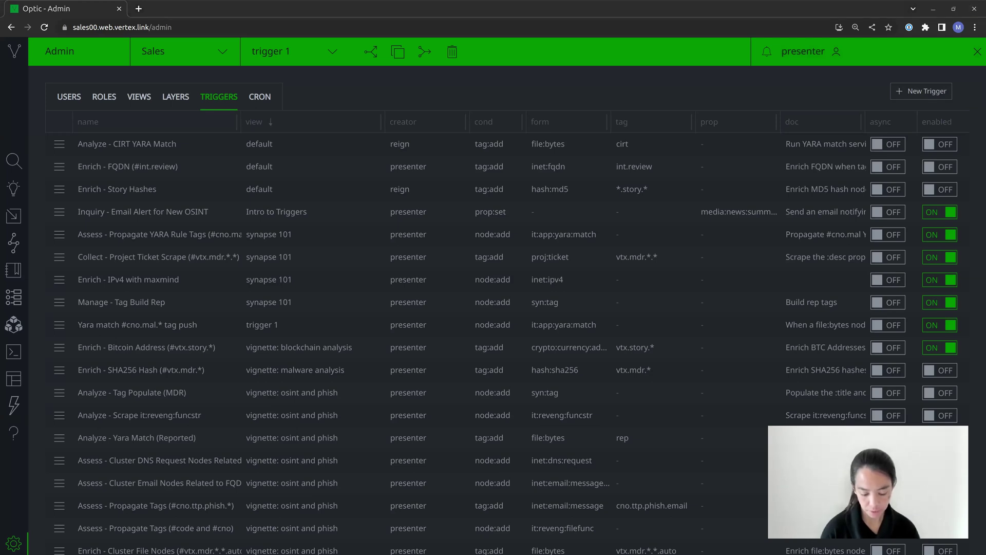
left_click(7, 163)
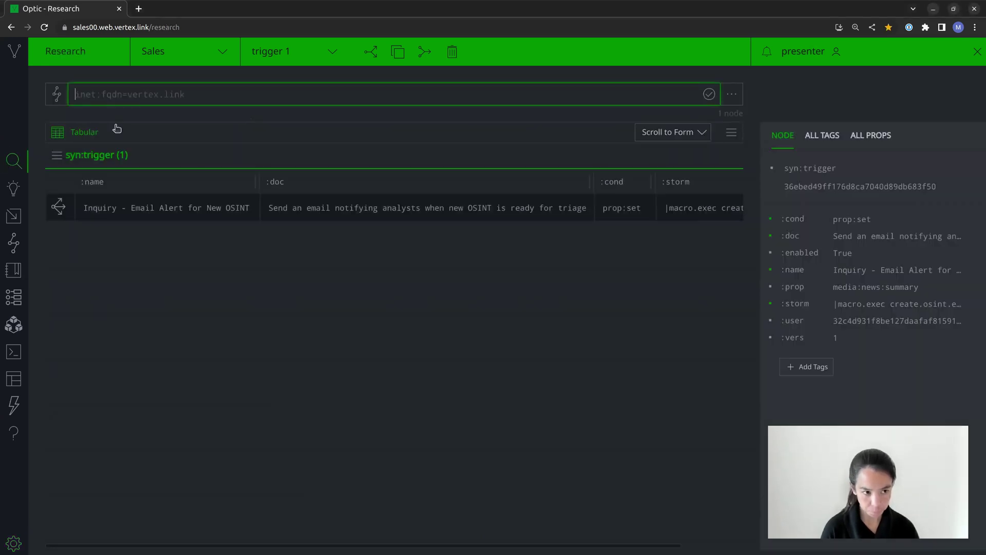
key("ctrl+v")
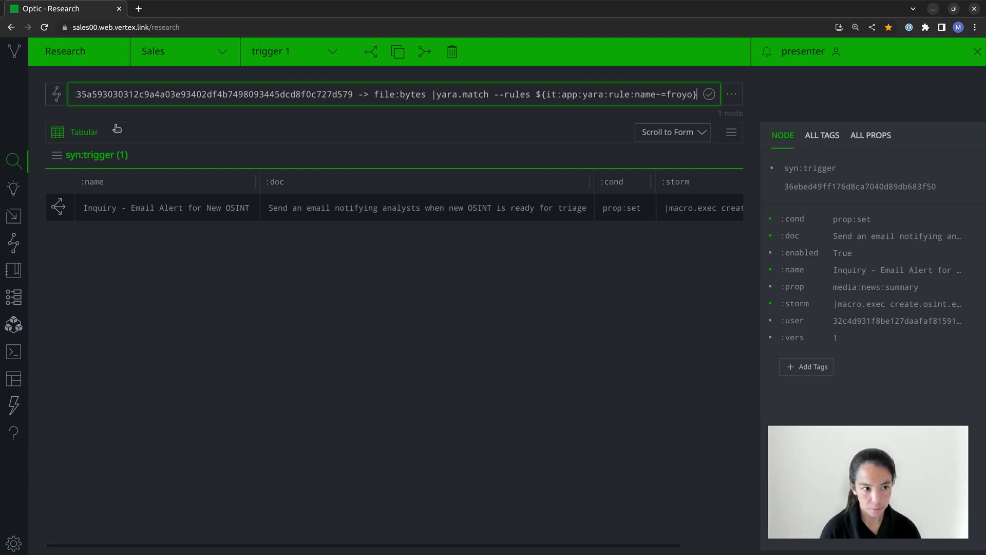
left_click_drag(97, 93, 11, 99)
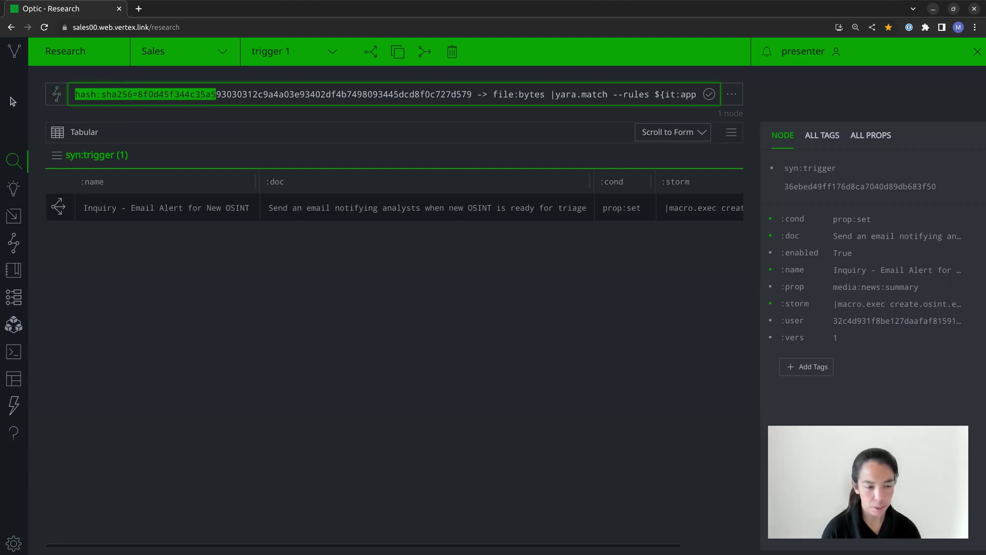
left_click(5, 99)
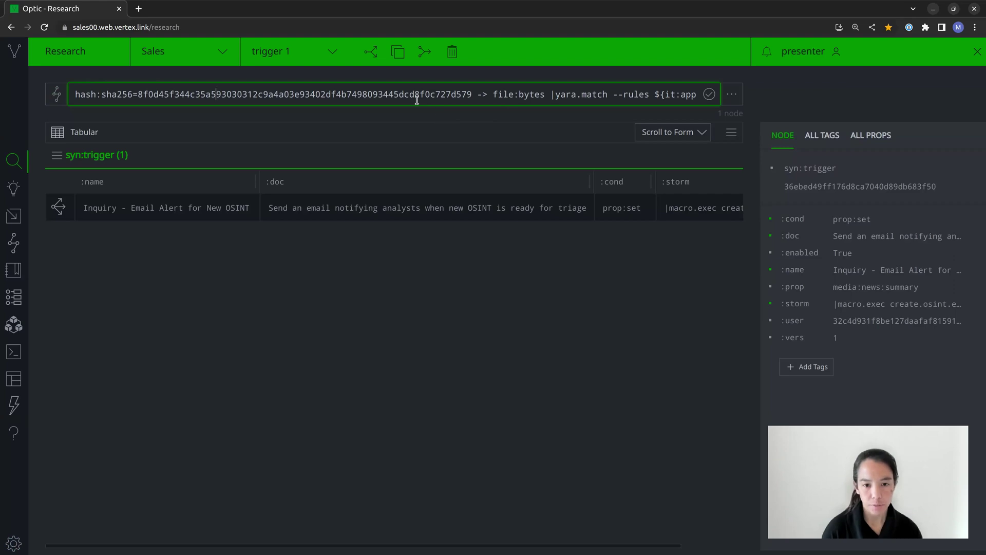
left_click(555, 94)
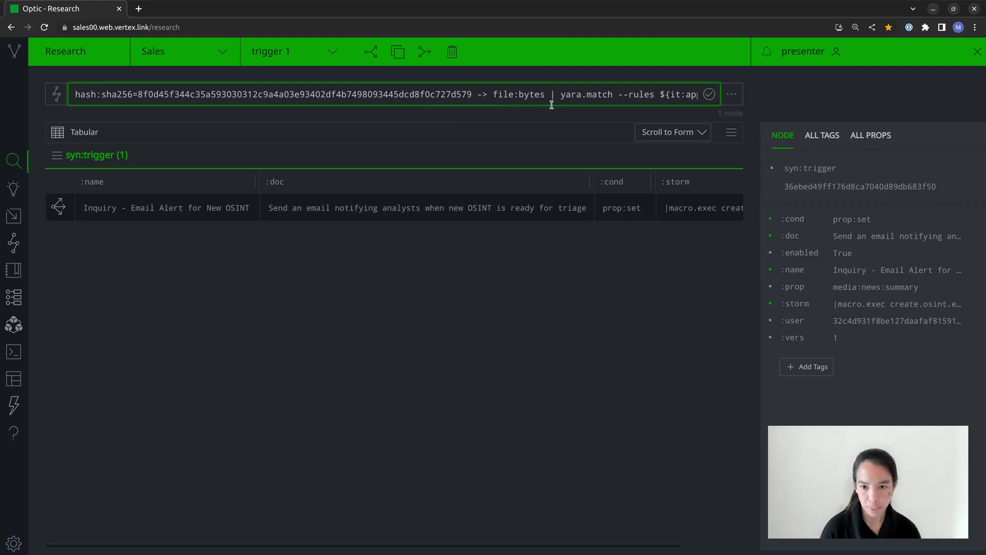
left_click_drag(610, 97, 701, 100)
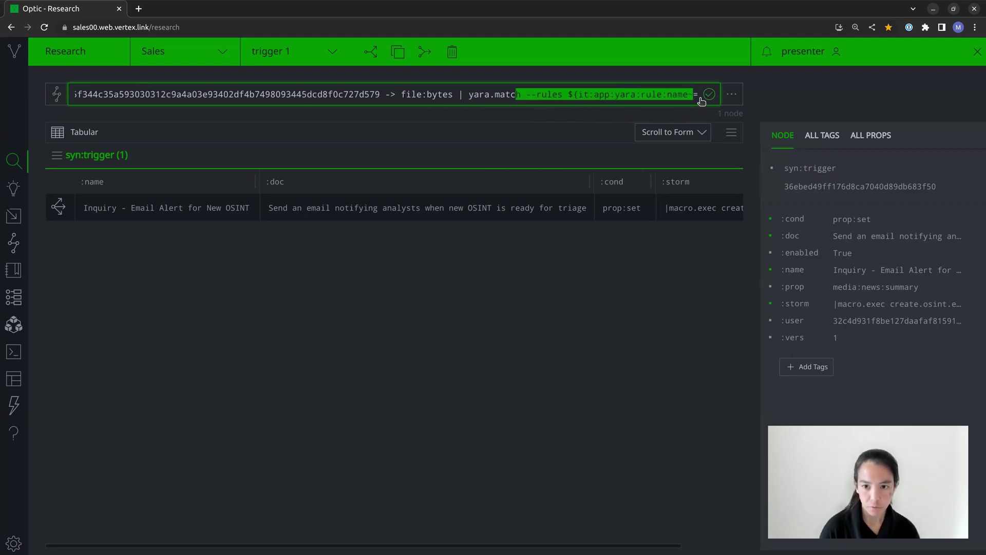
left_click(661, 97)
key("End")
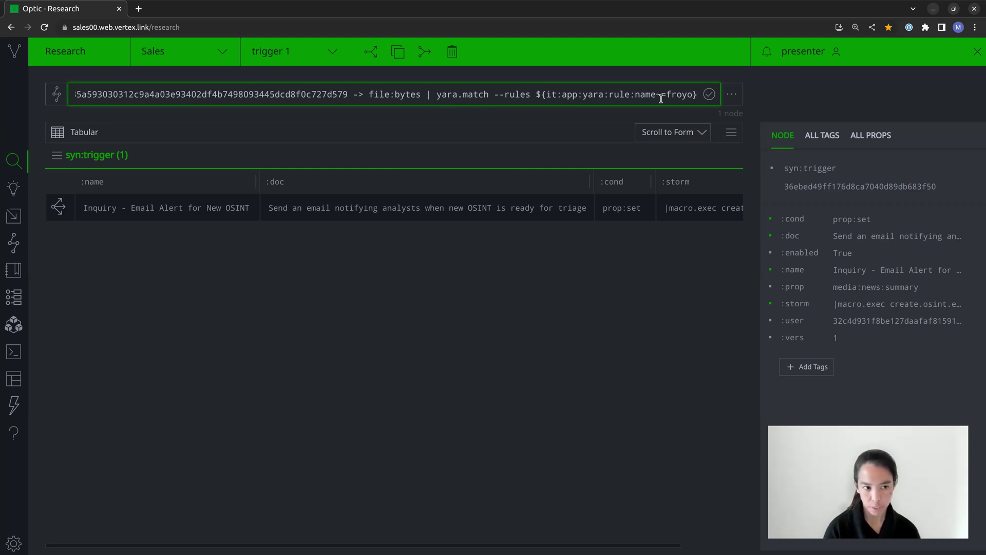
key("Return")
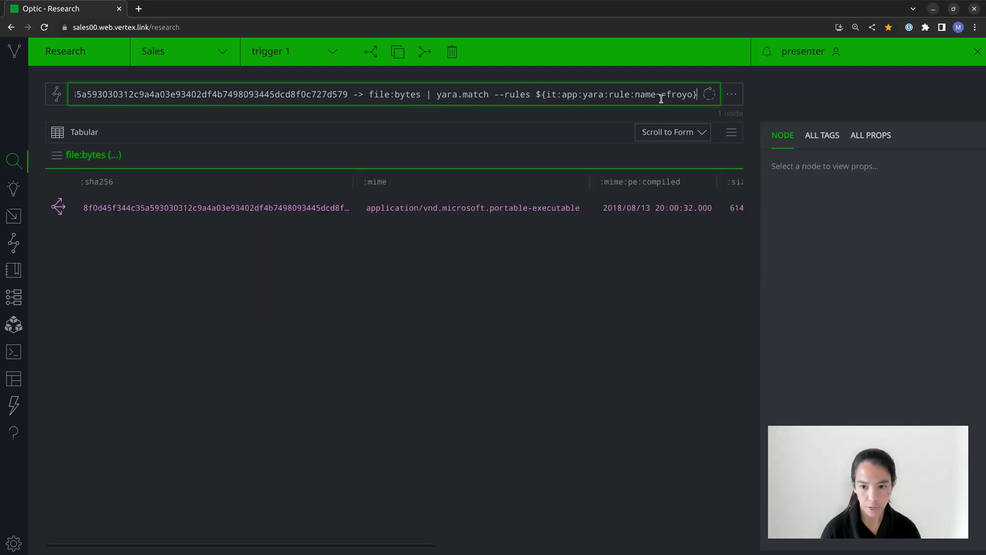
- Select the resulting file:bytes node and explore its adjacent nodes
left_click(203, 214)
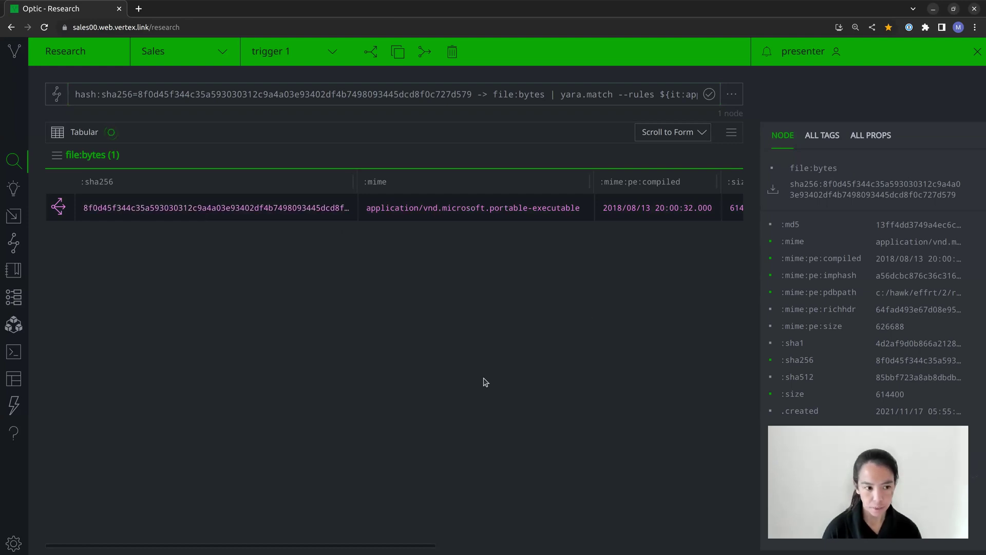
left_click(60, 207)
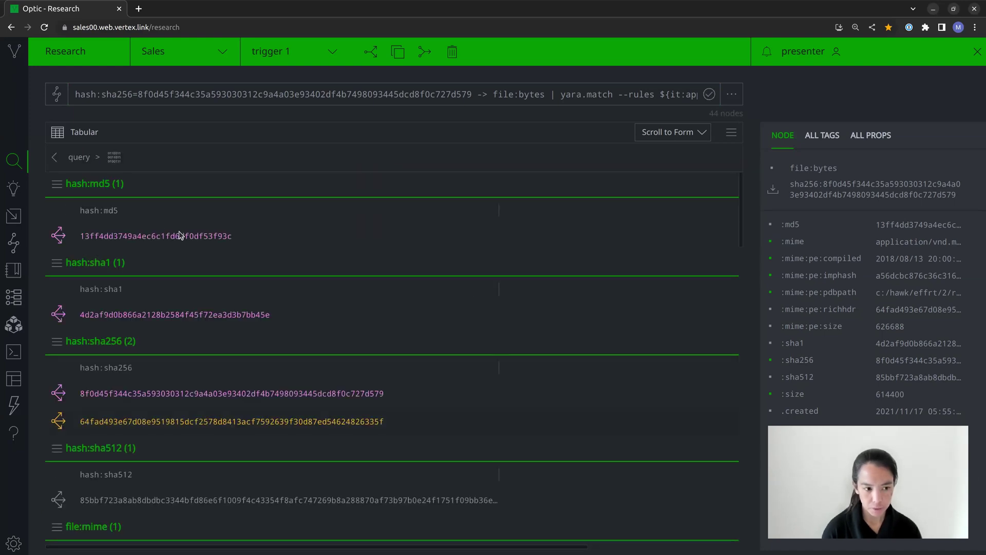
- Inspect the tags on the file's adjacent MD5, SHA1 and SHA256 hash nodes
left_click(180, 234)
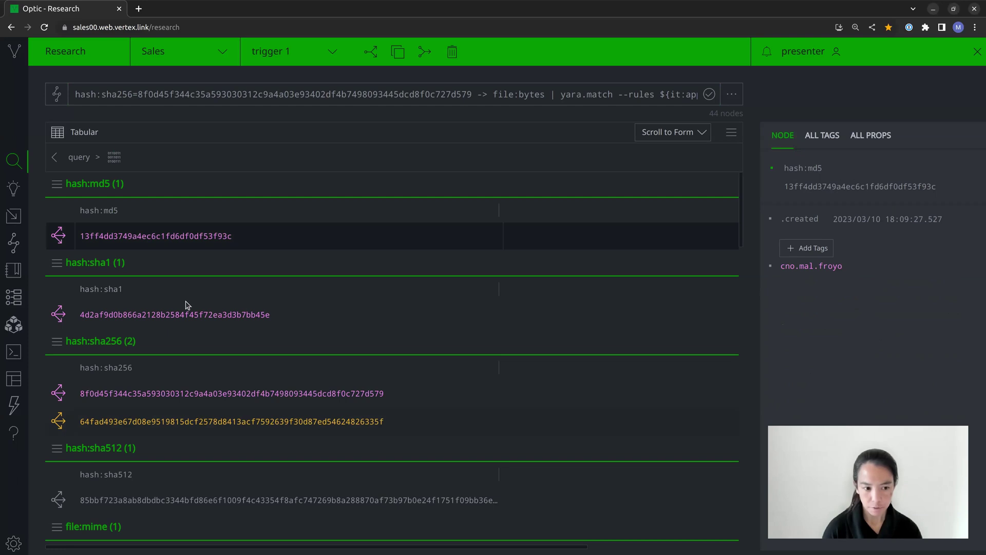
left_click(177, 316)
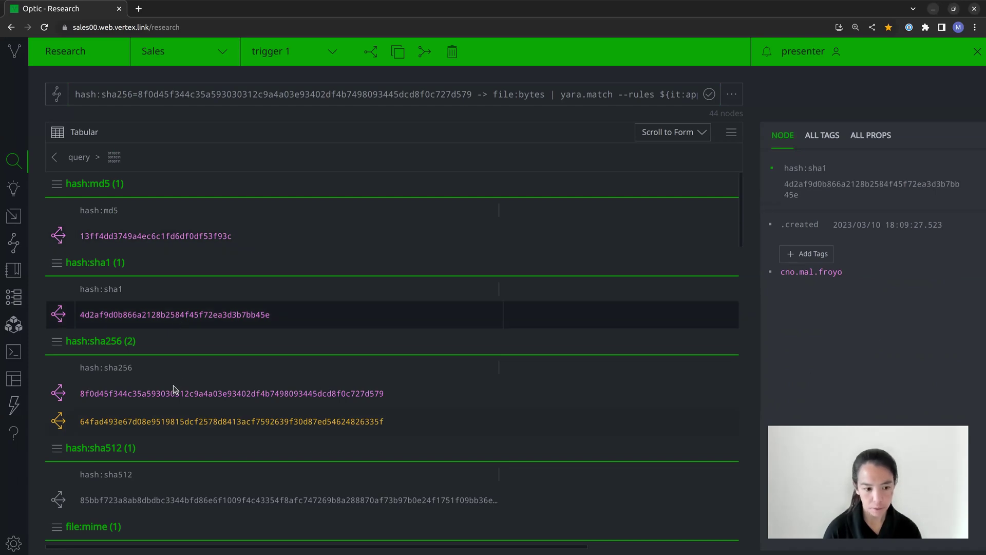
left_click(165, 402)
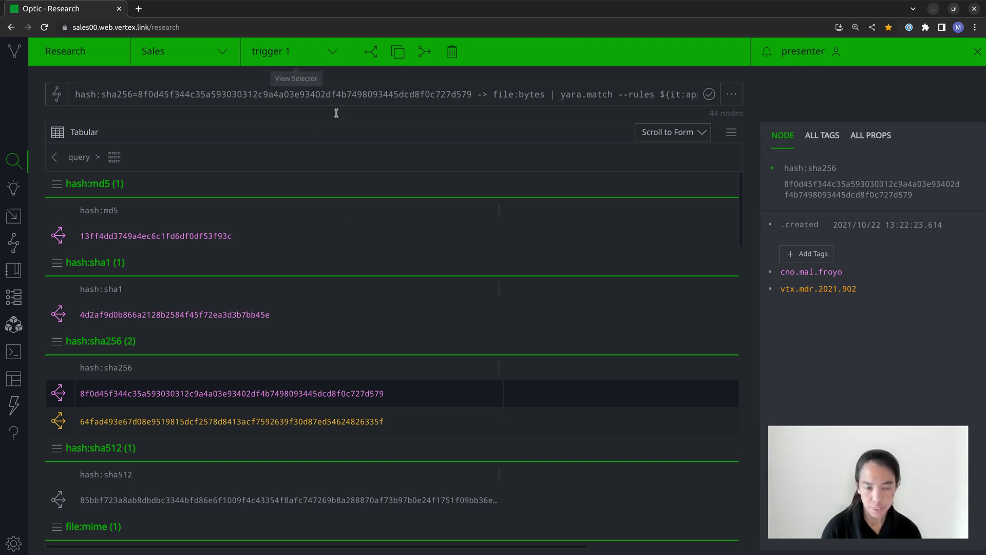
- Merge the trigger 1 view into Intro to Triggers, including its one trigger
left_click(418, 59)
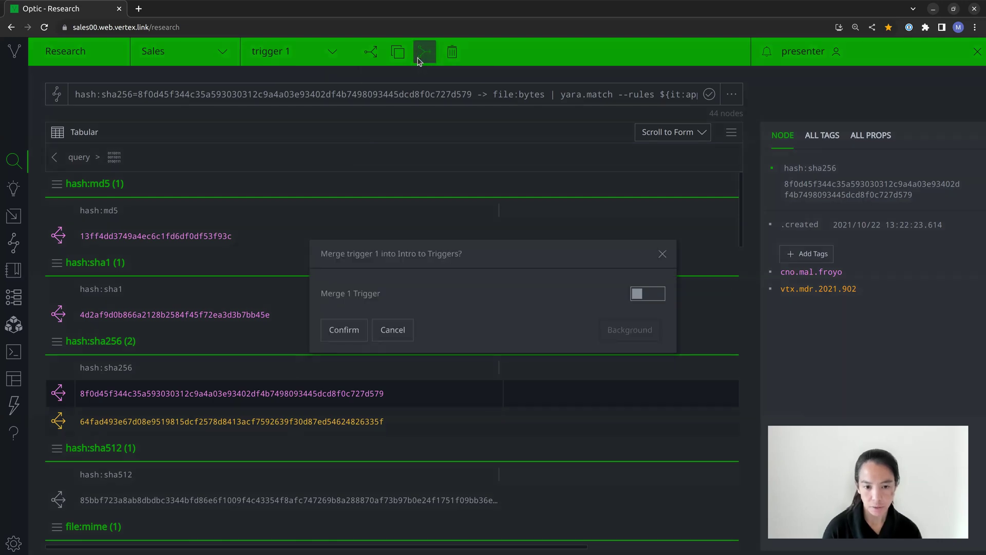
left_click(640, 293)
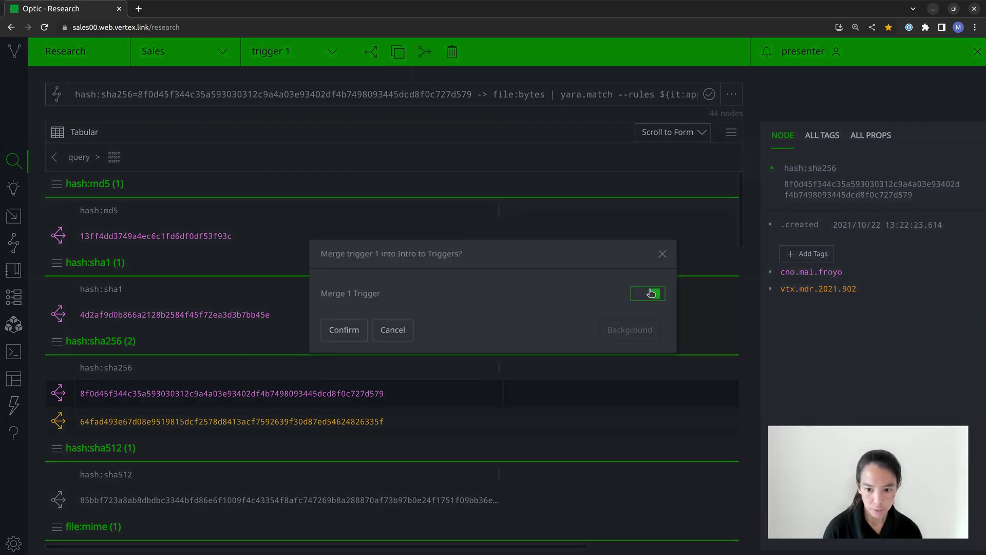
left_click(353, 332)
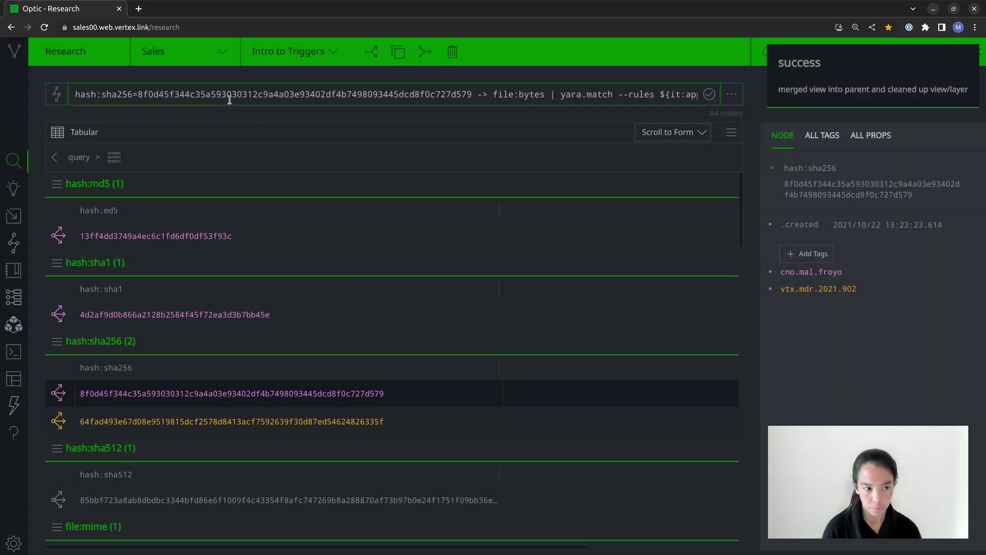
- Query syn:trigger in the Intro to Triggers view and inspect the "Yara match #cno.mal.* tag push" trigger's properties
left_click(230, 100)
key("ctrl+a")
type("syn:trigger")
key("Return")
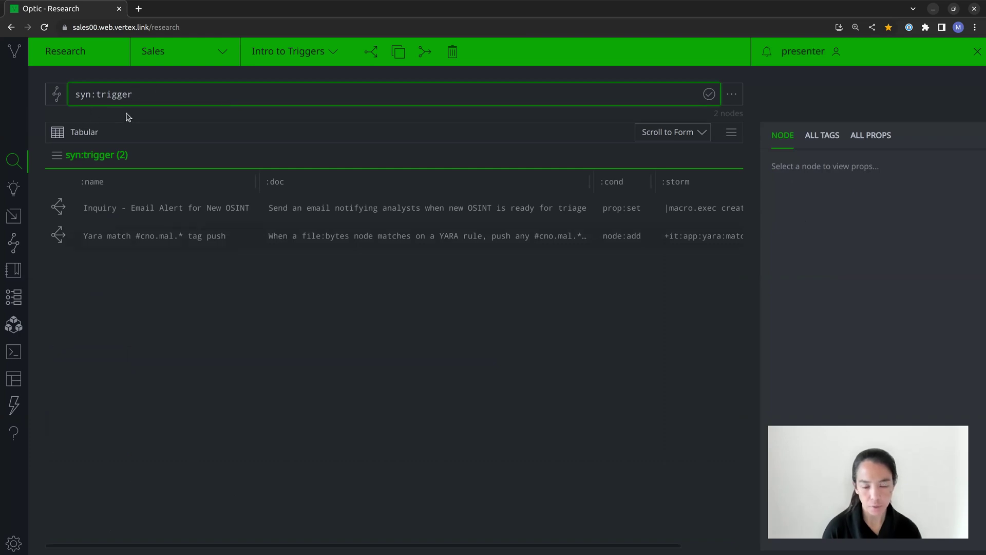
left_click(124, 243)
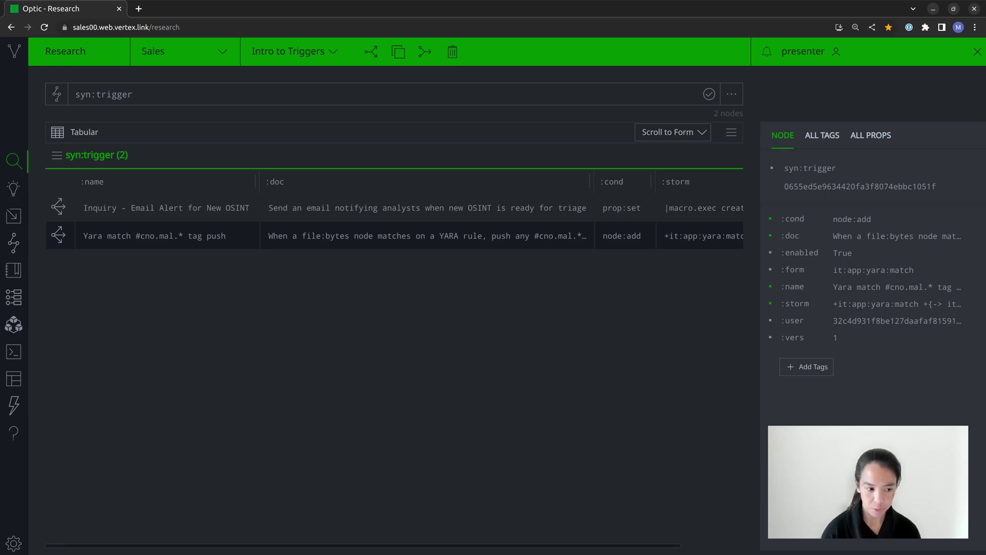
- Review the triggers in the Intro to Triggers view configuration and look at the blank new trigger form
left_click(18, 381)
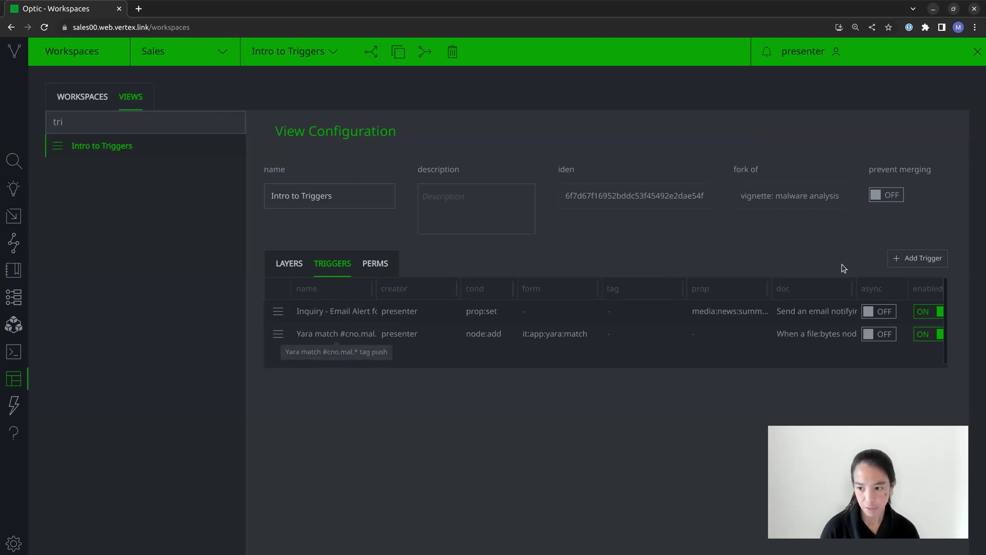
left_click(914, 266)
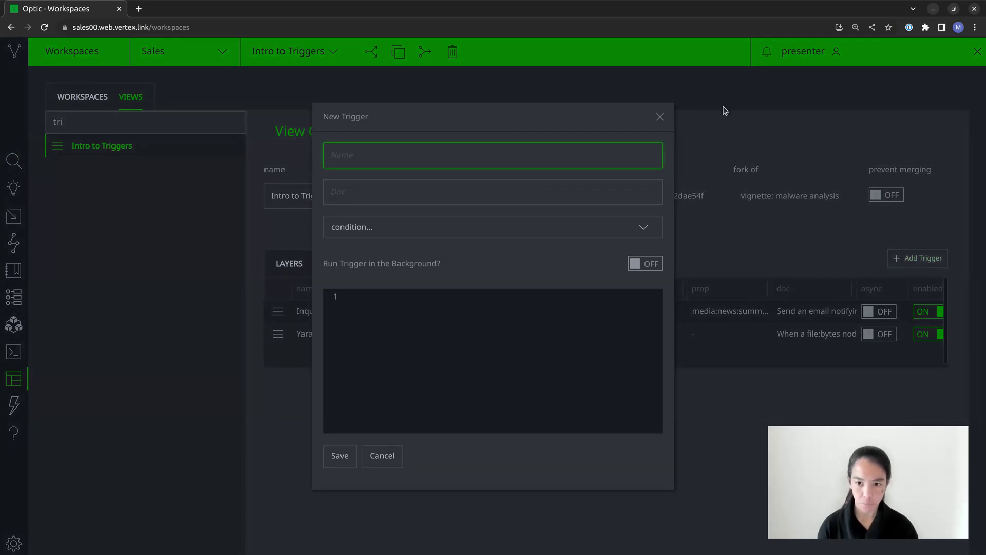
left_click(661, 118)
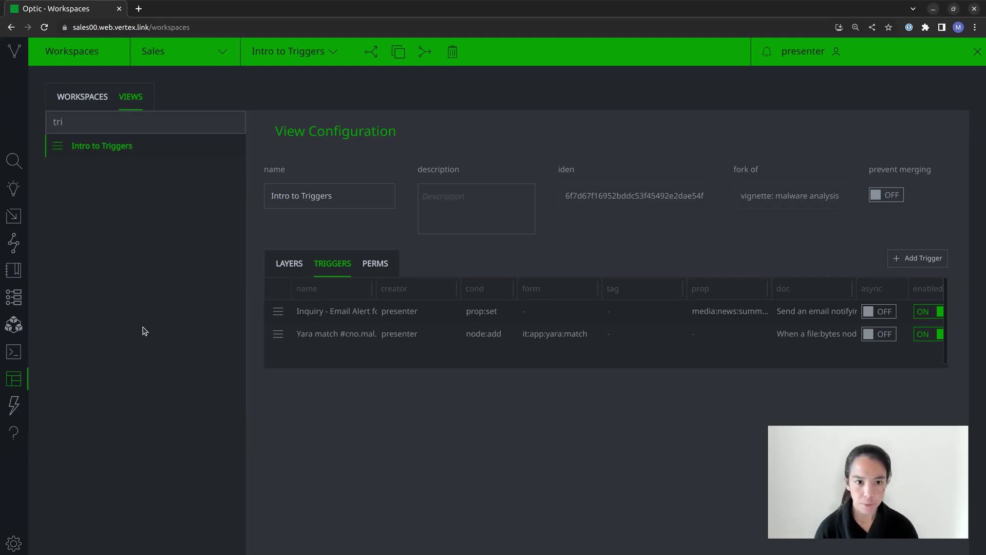
- Fork the Intro to Triggers view as trigger2 and query syn:trigger in it from Research
left_click(369, 53)
type("trigger")
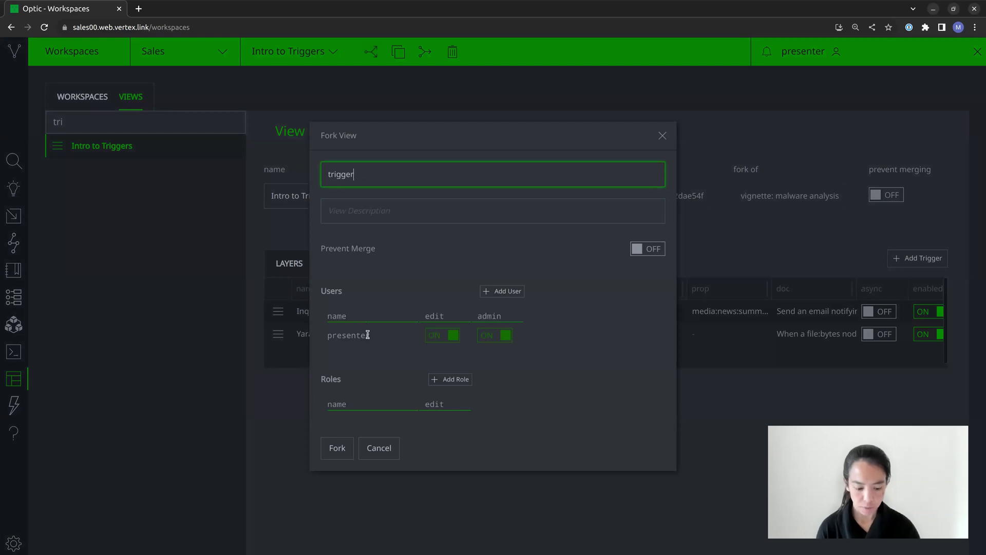
type("2")
left_click(333, 447)
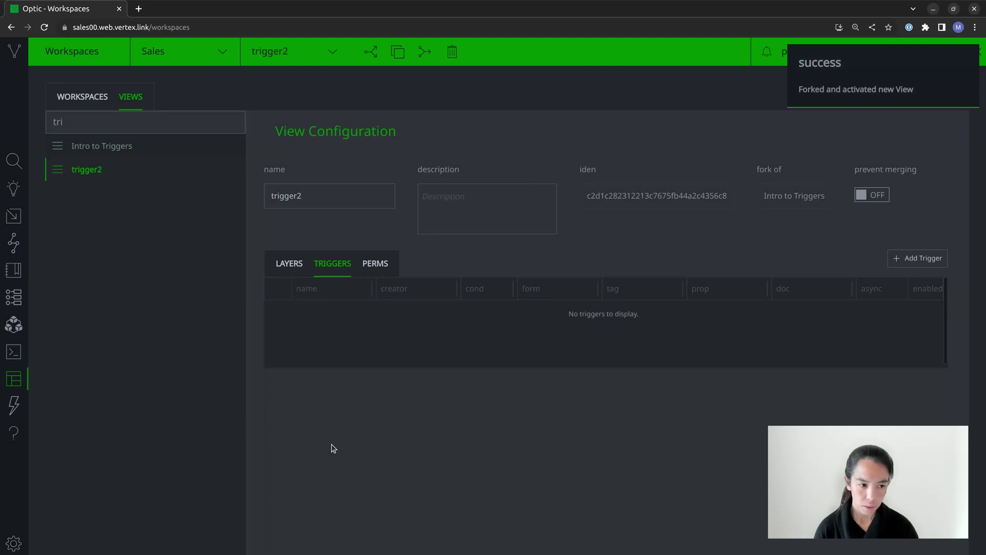
left_click(17, 166)
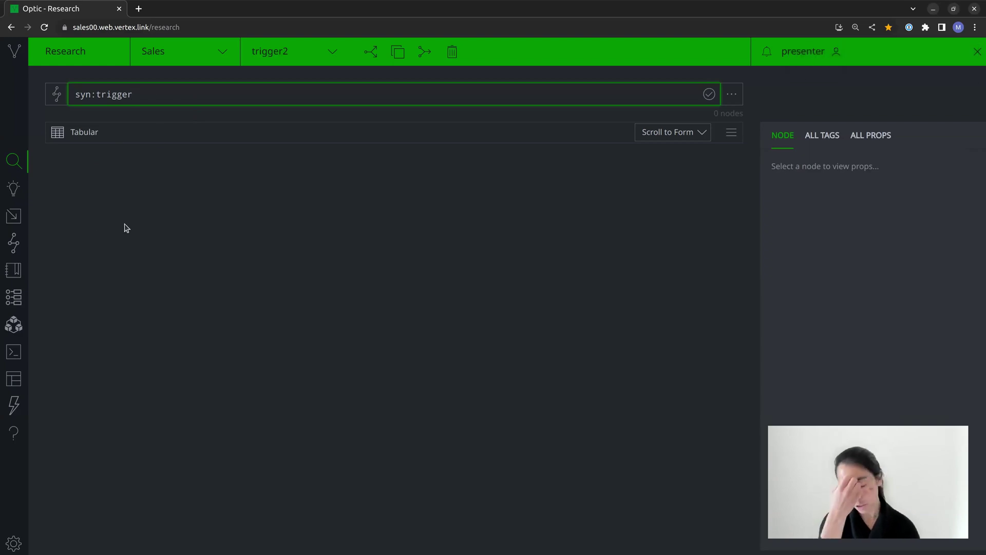
key("Return")
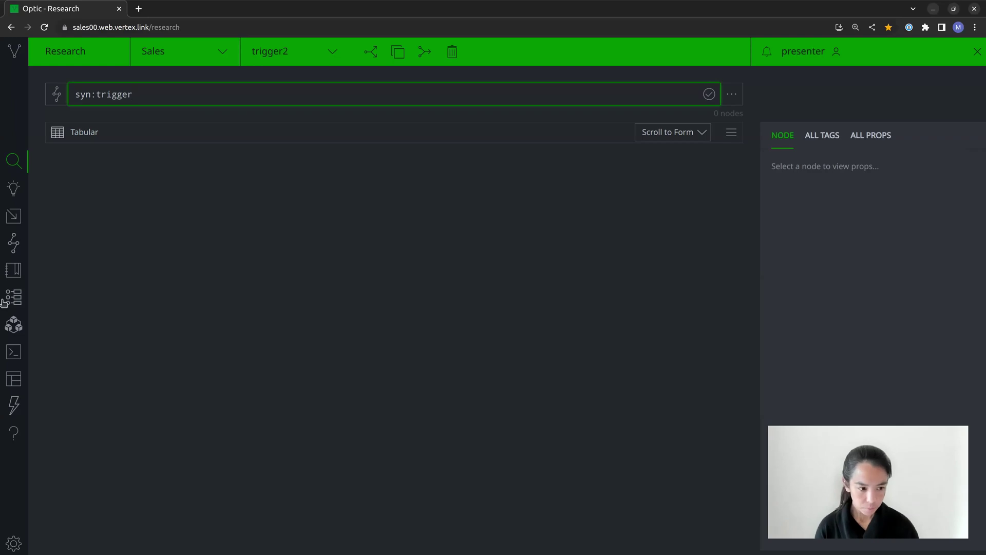
- List the available trigger commands in the Console with help trigger
left_click(20, 359)
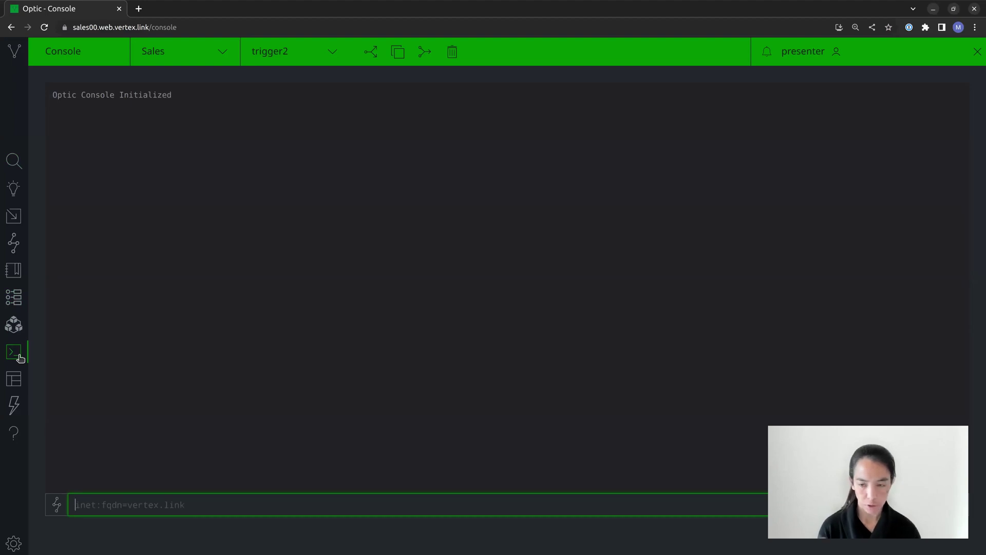
type("help trigger")
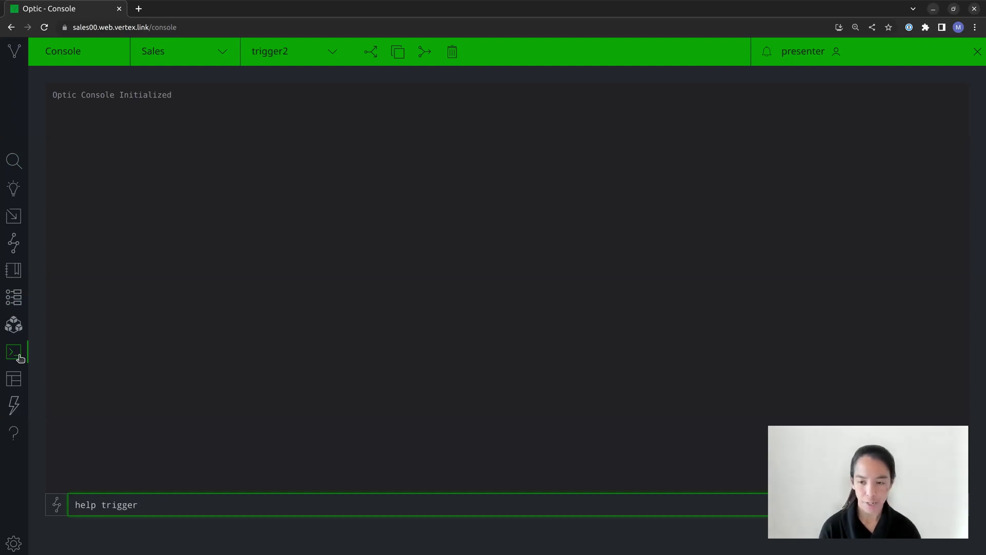
key("Return")
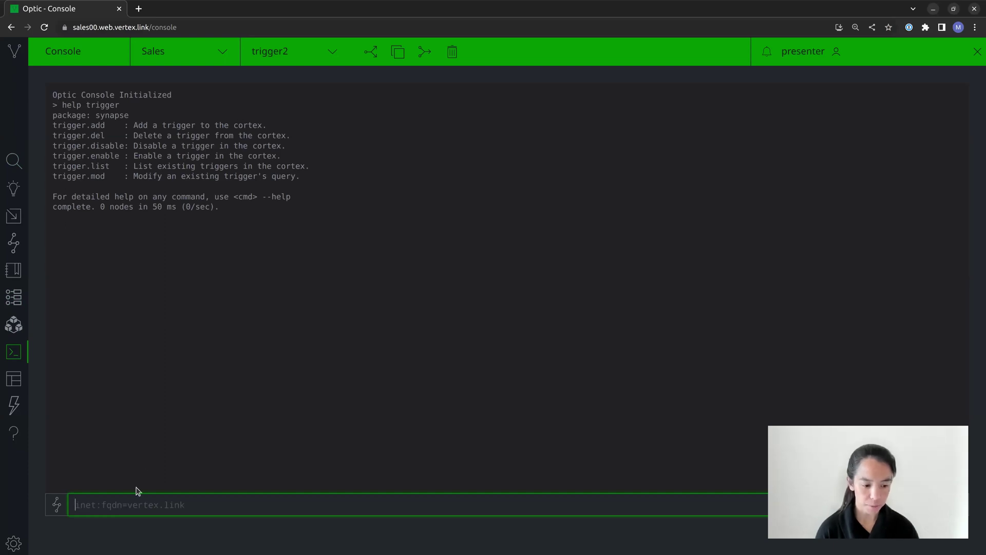
- Run trigger.add --help and read through its valid conditions, examples and options
type("trigger.")
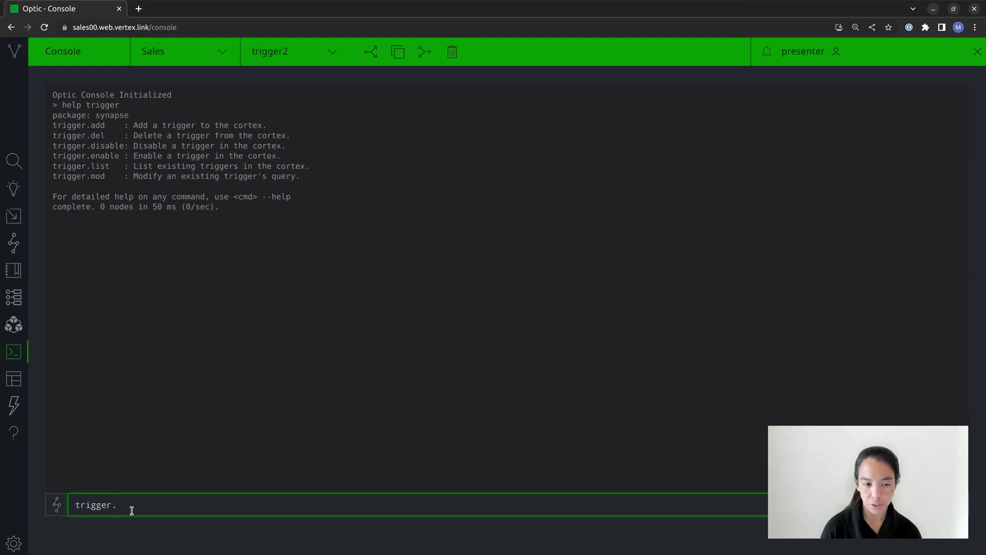
type("add")
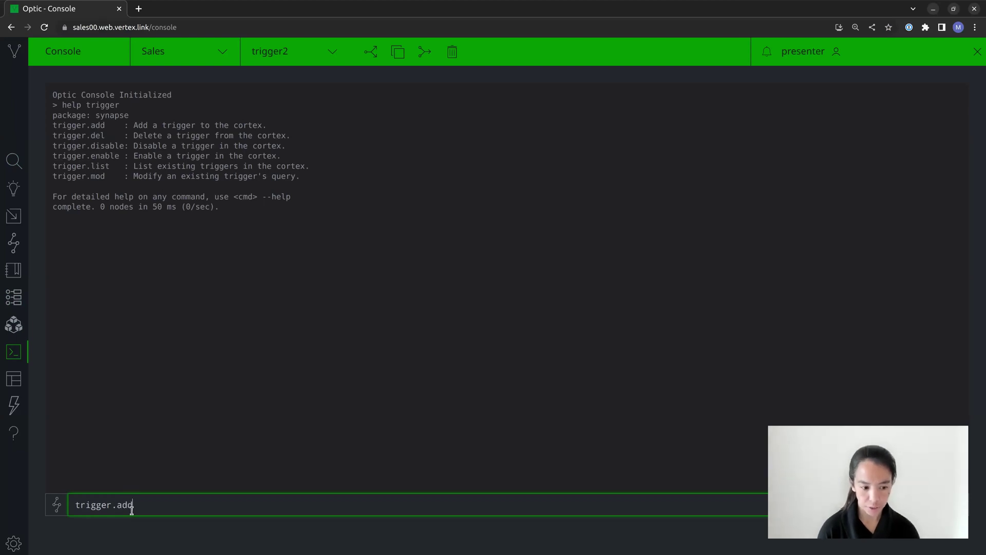
type(" --help")
key("Return")
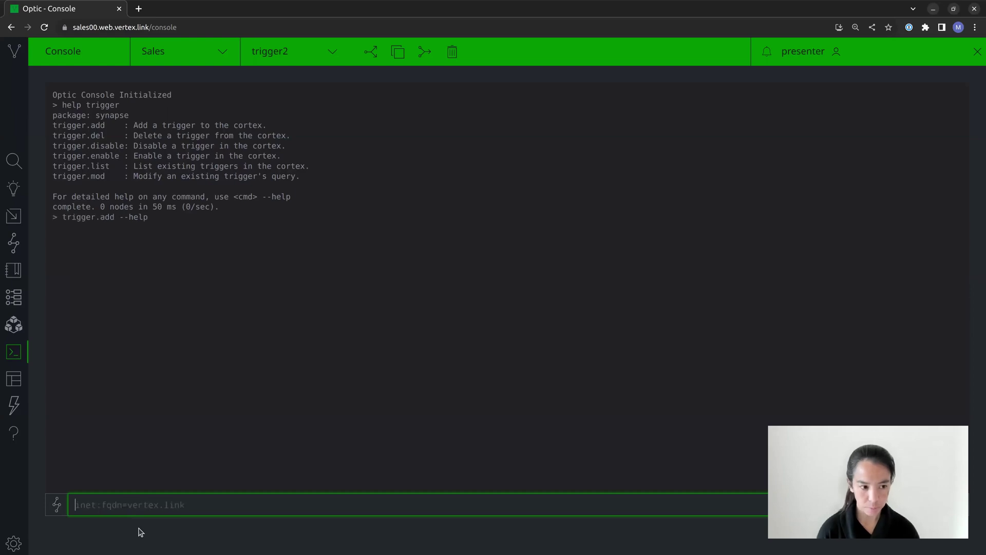
scroll(158, 356, "up", 2)
scroll(158, 356, "up", 5)
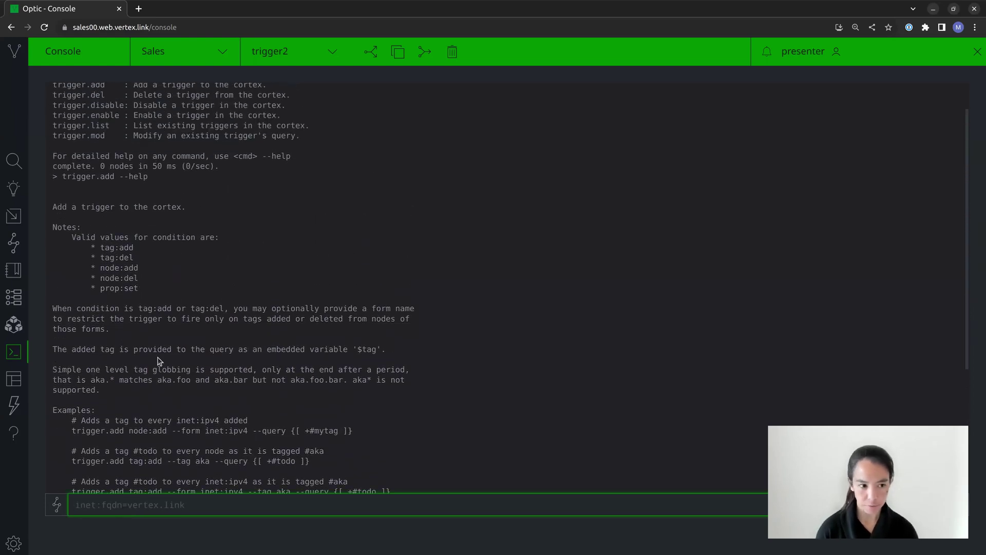
scroll(158, 361, "down", 3)
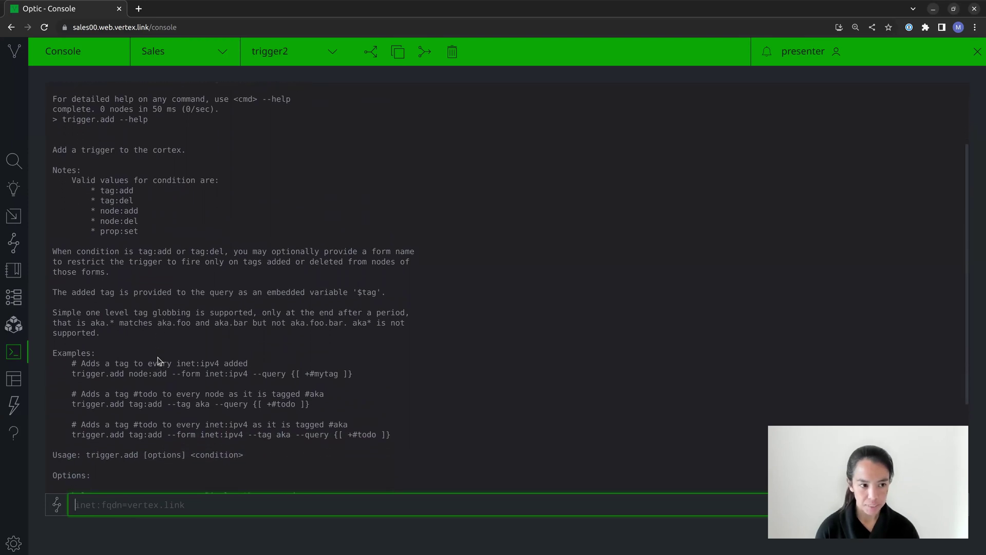
scroll(157, 361, "down", 1)
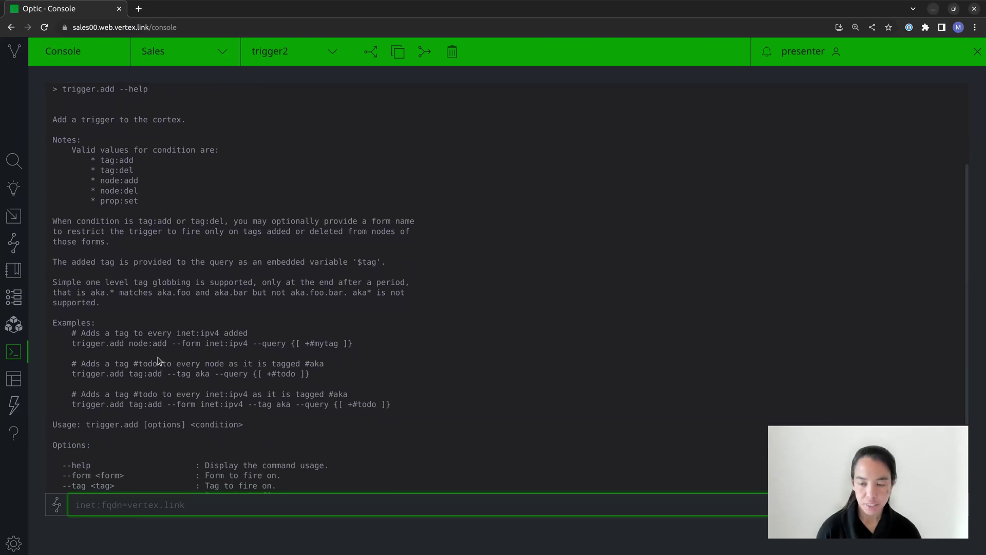
scroll(157, 361, "down", 5)
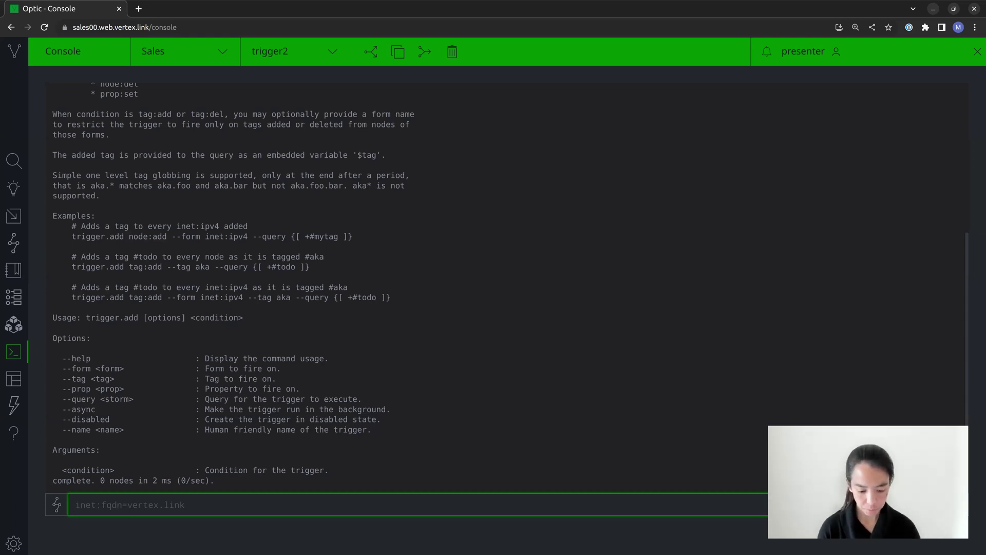
- Add a node:add trigger for form inet:ipv4 with query {maxmind} and name "Maxmind Enrich" using the trigger.add command
type("trigger.add")
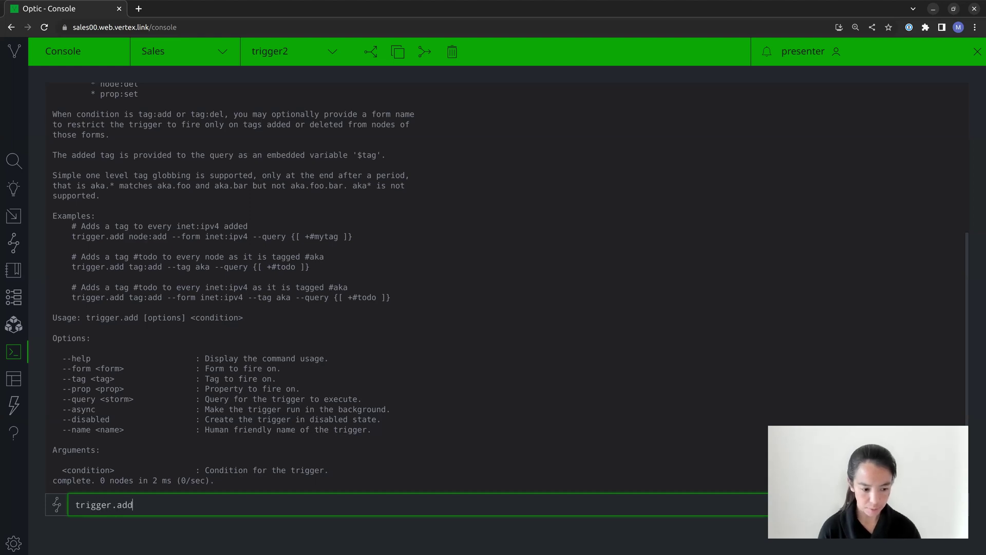
type(" --")
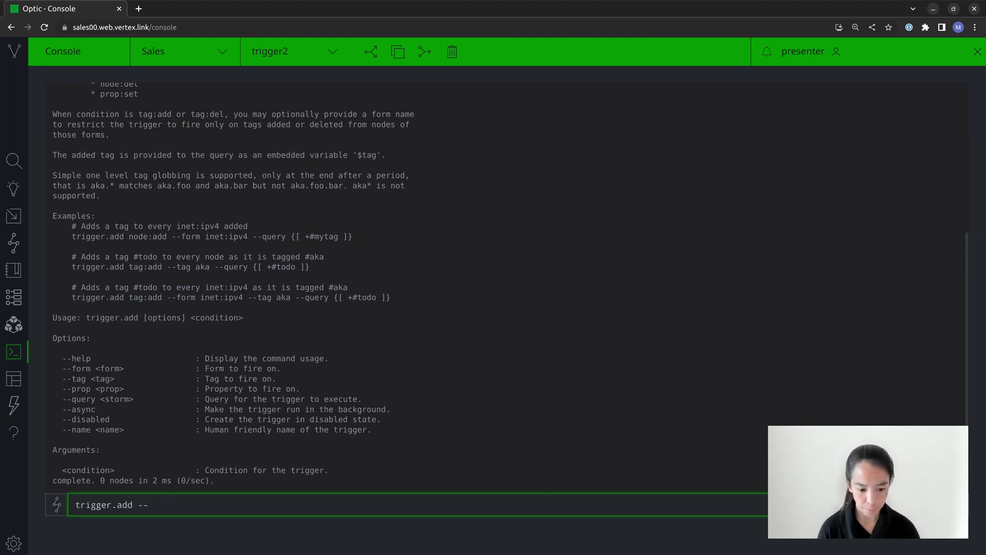
key("BackSpace")
key("BackSpace")
type("node:f")
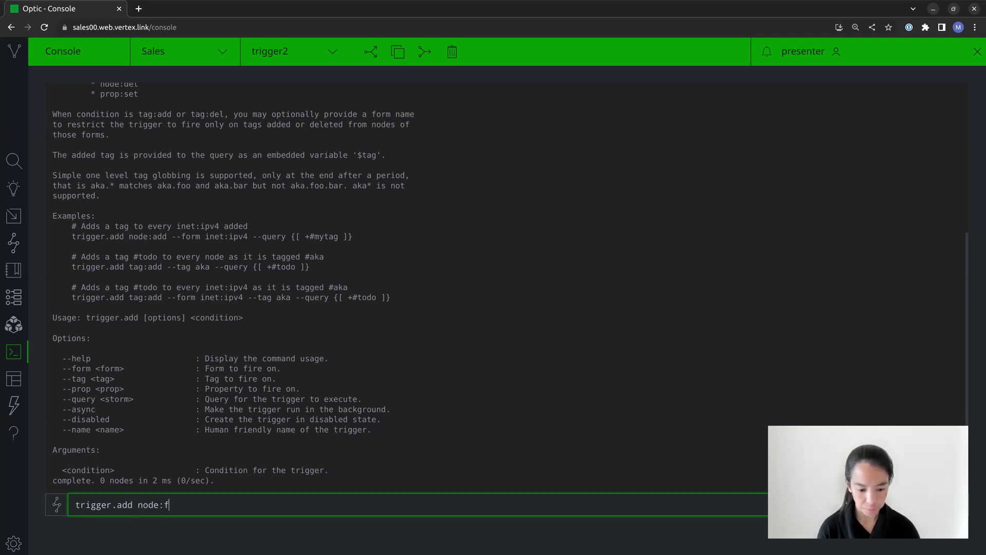
key("BackSpace")
type("add --form inet:")
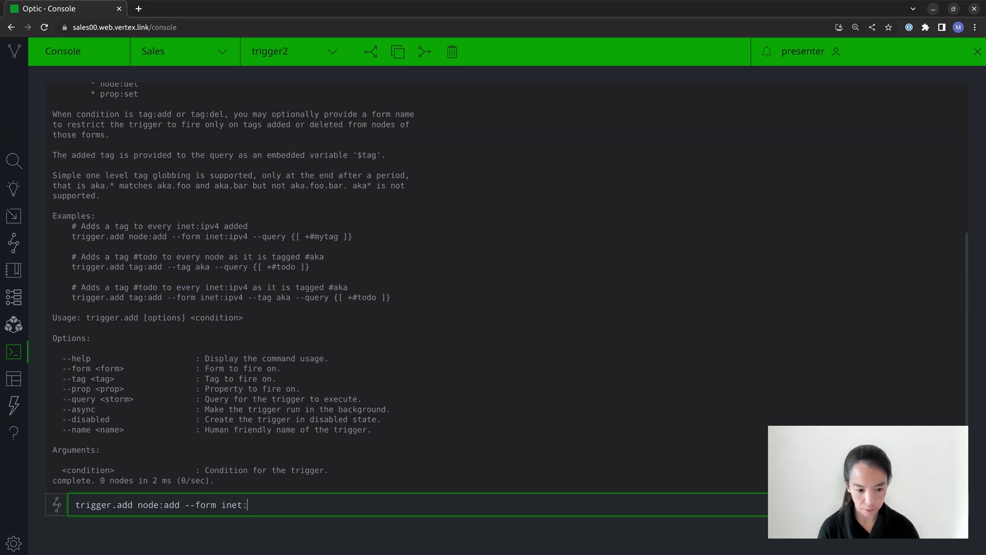
type("ipv4 --query")
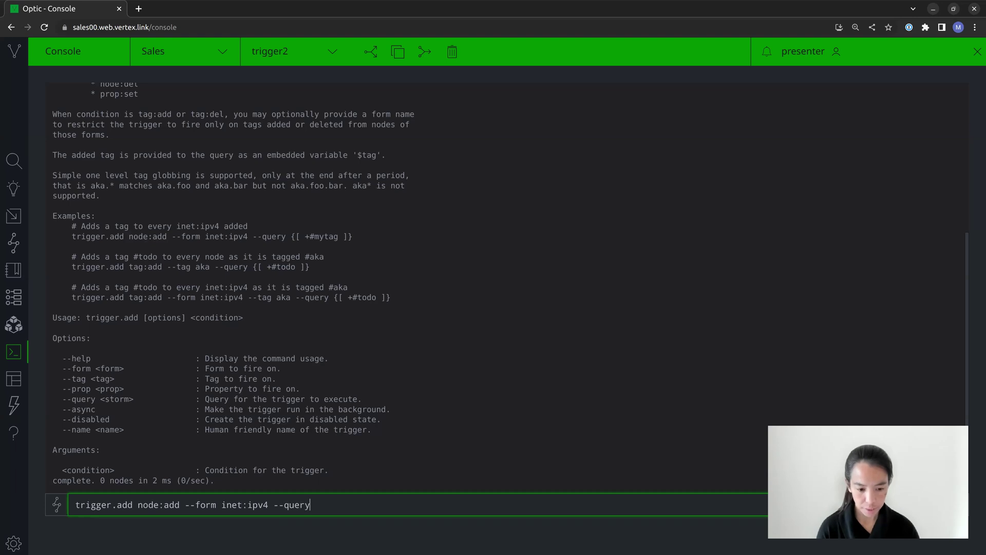
type(" {")
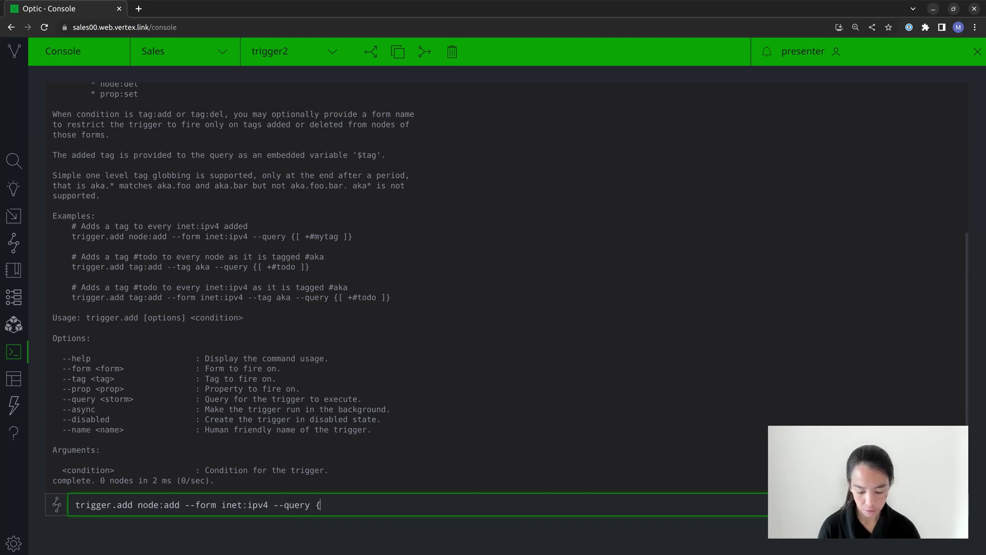
type("maxmind")
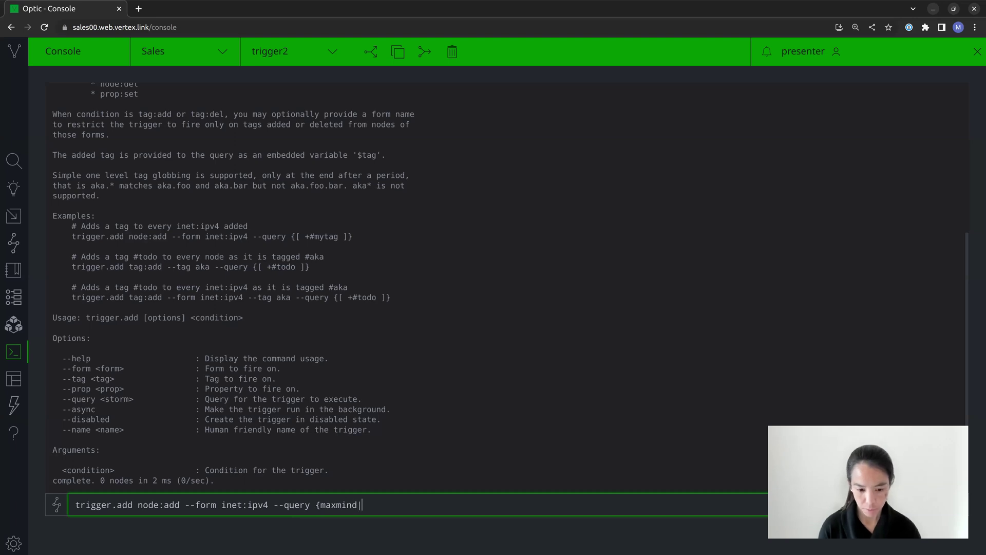
type("}")
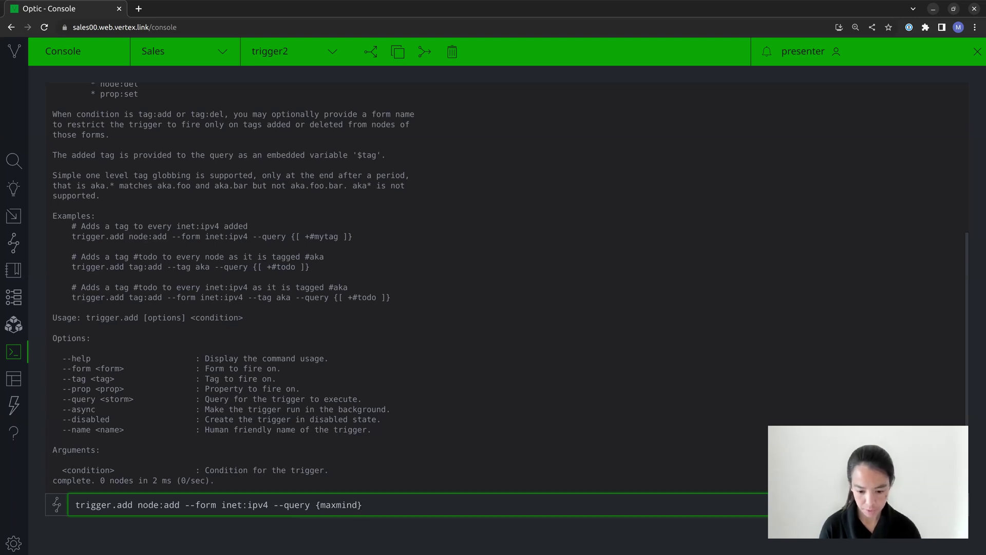
type(" --name \"Ma")
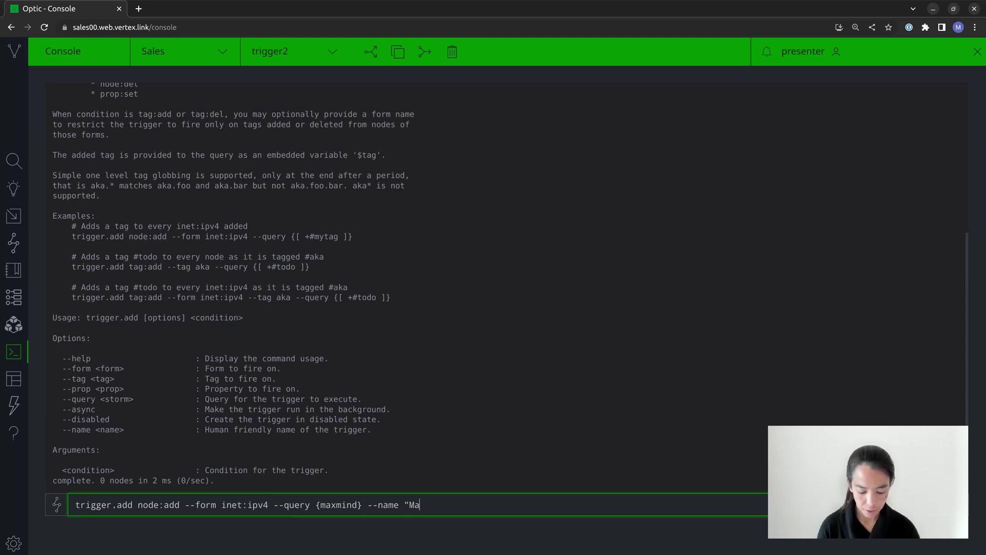
type("xmind Enrich\"")
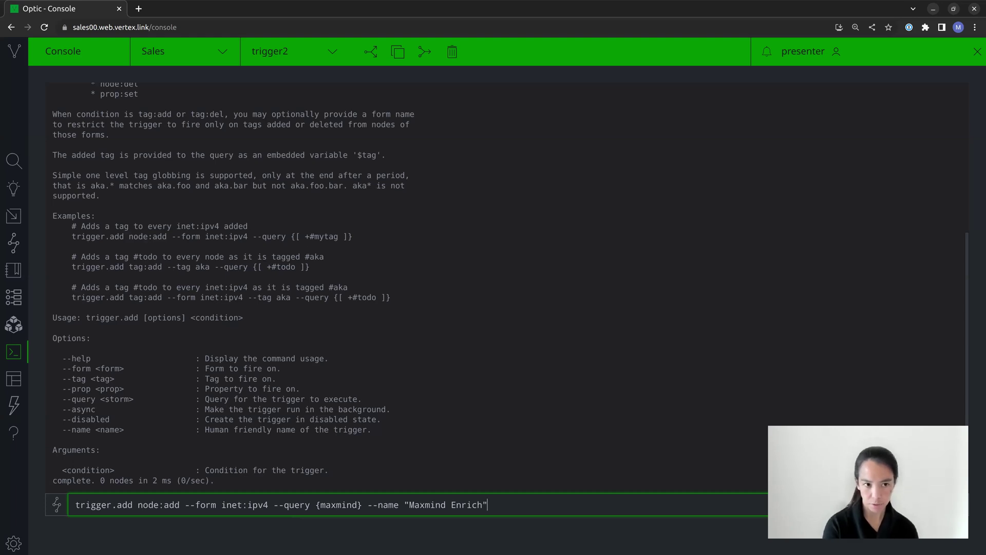
key("Return")
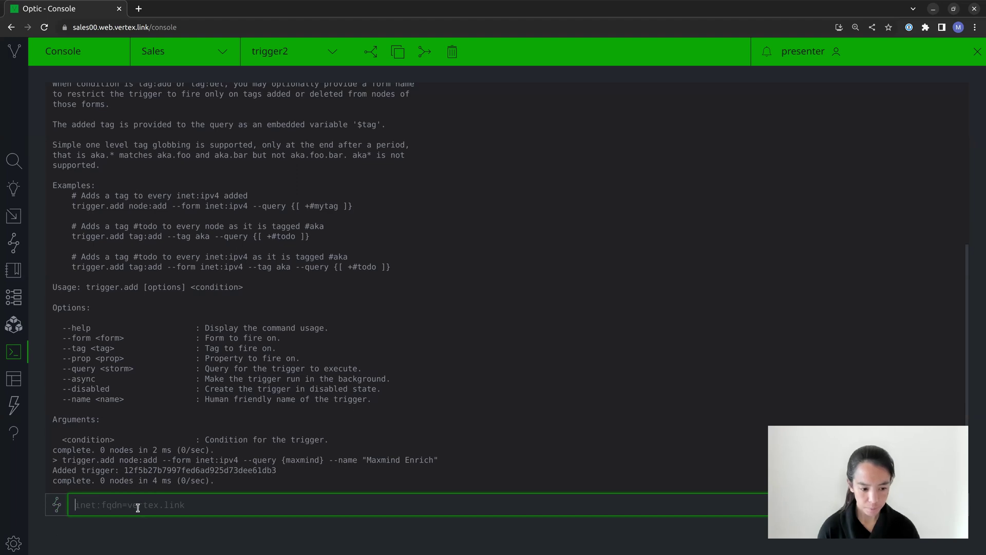
- List the view's triggers in the Console with trigger.list and highlight the iden of the Maxmind trigger
type("trigger.kl")
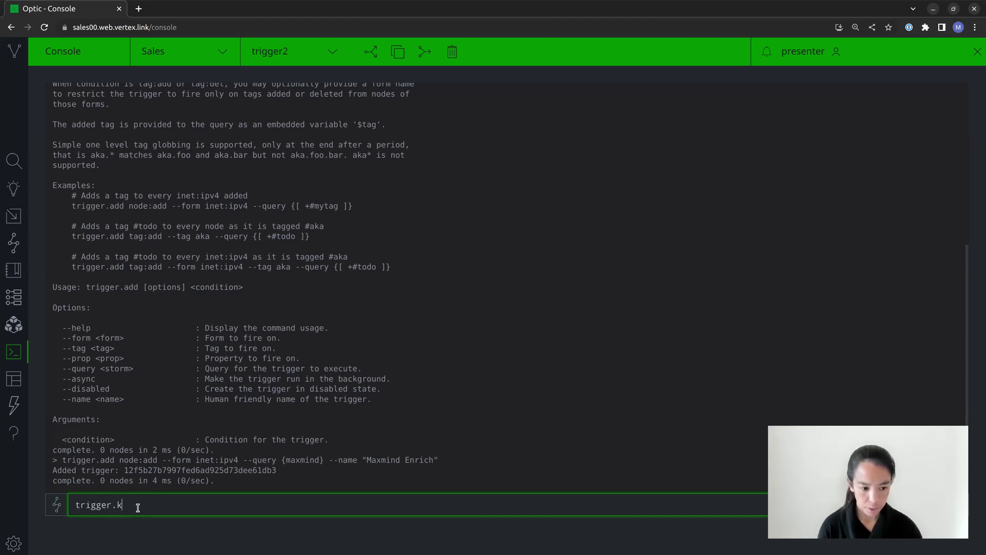
key("BackSpace")
key("BackSpace")
type("list")
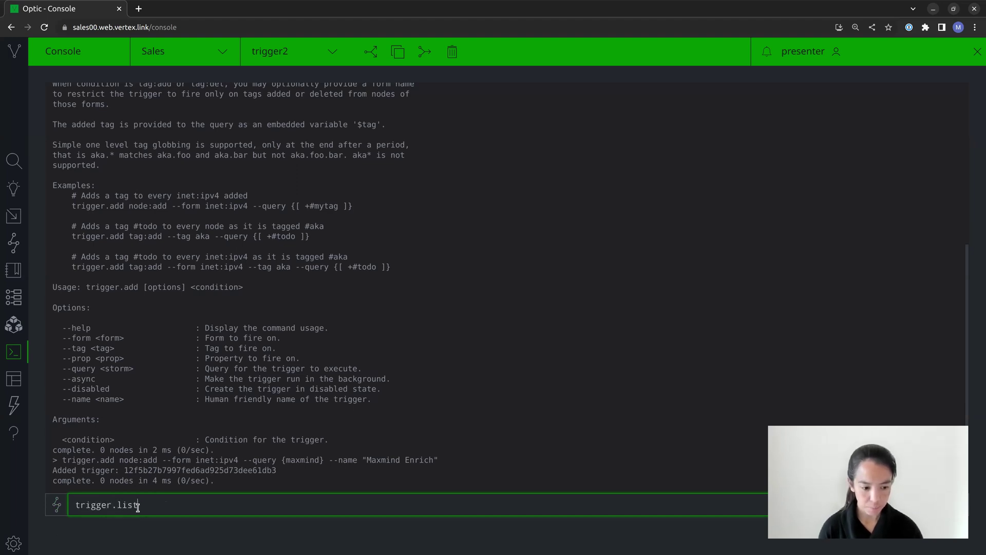
key("Return")
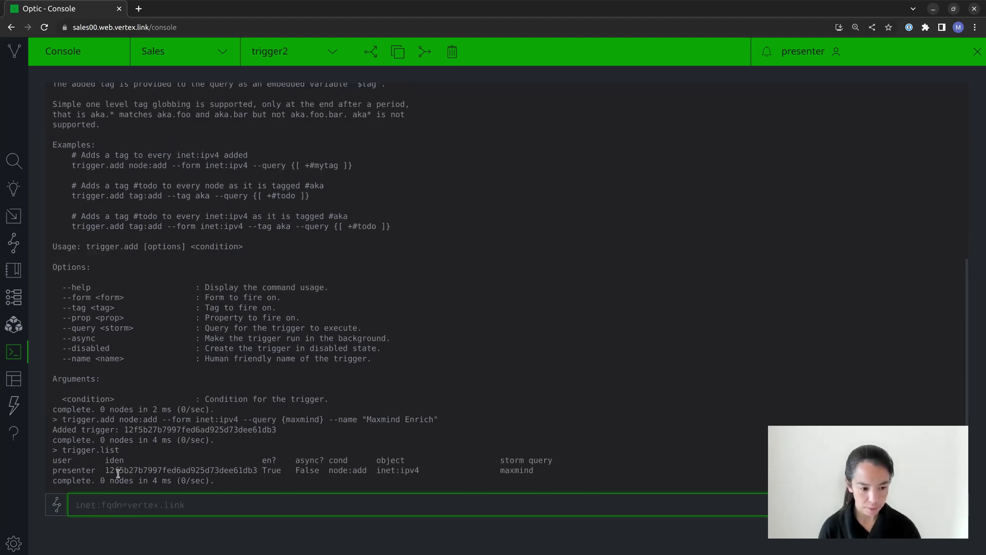
double_click(209, 470)
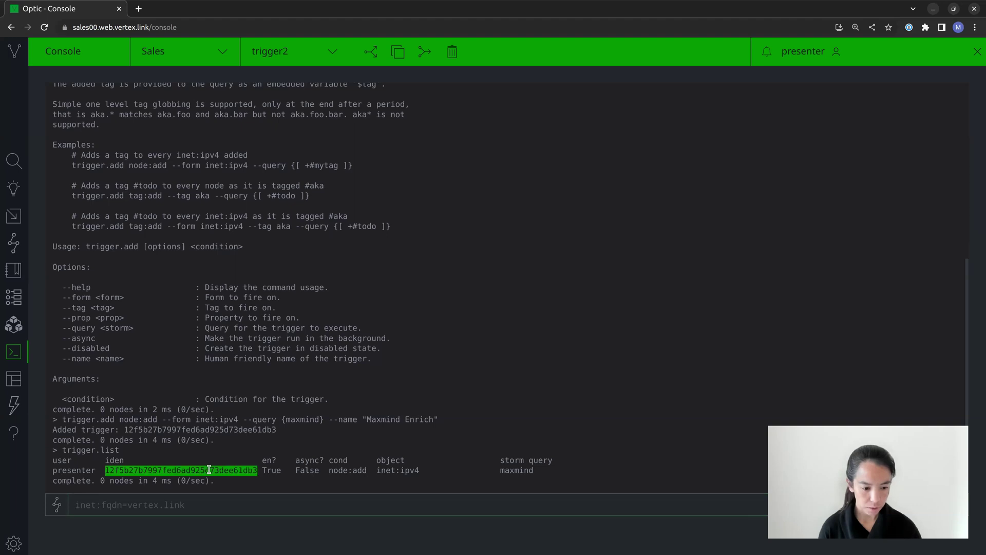
left_click(101, 501)
- Check the Maxmind Enrich trigger's entry in the Admin trigger list, and return to the Console output
left_click(14, 543)
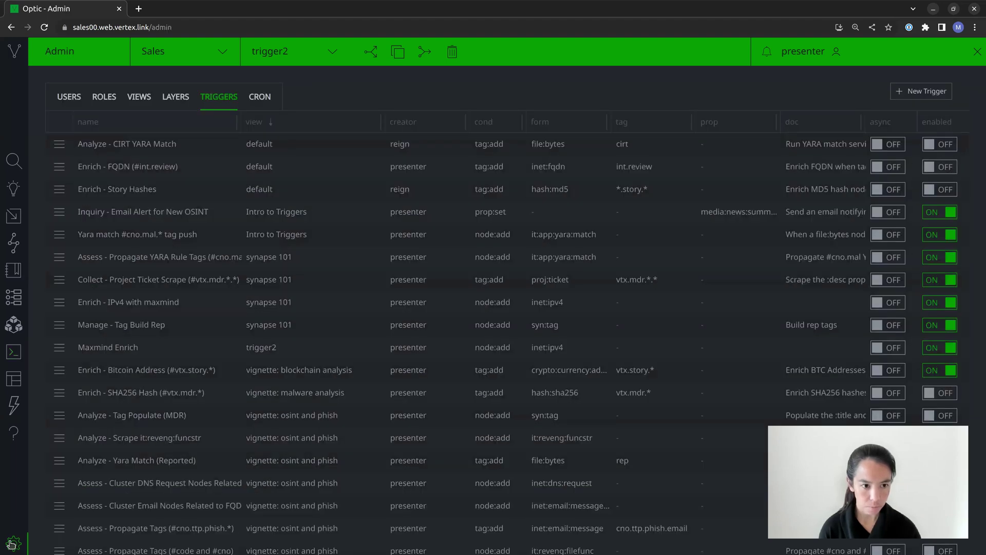
left_click(273, 124)
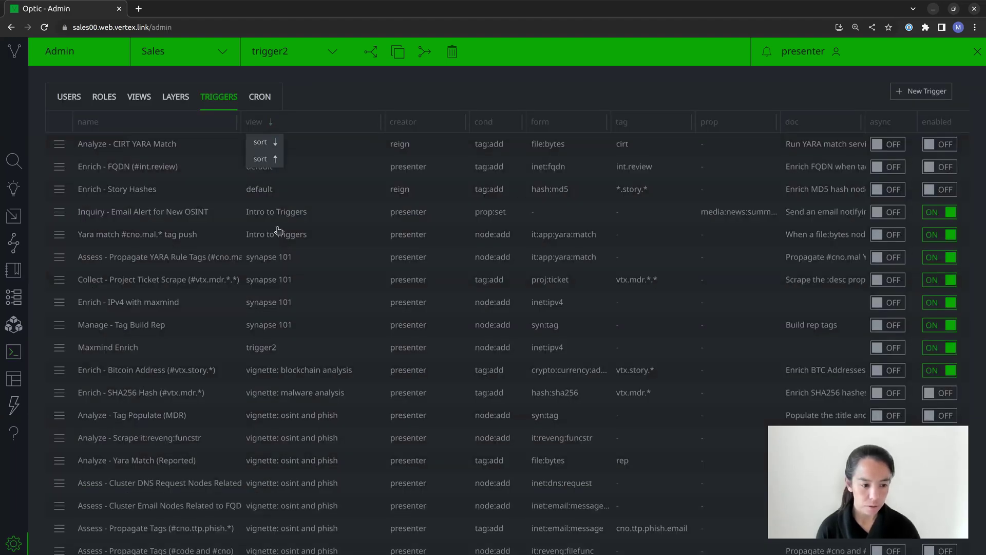
left_click(267, 351)
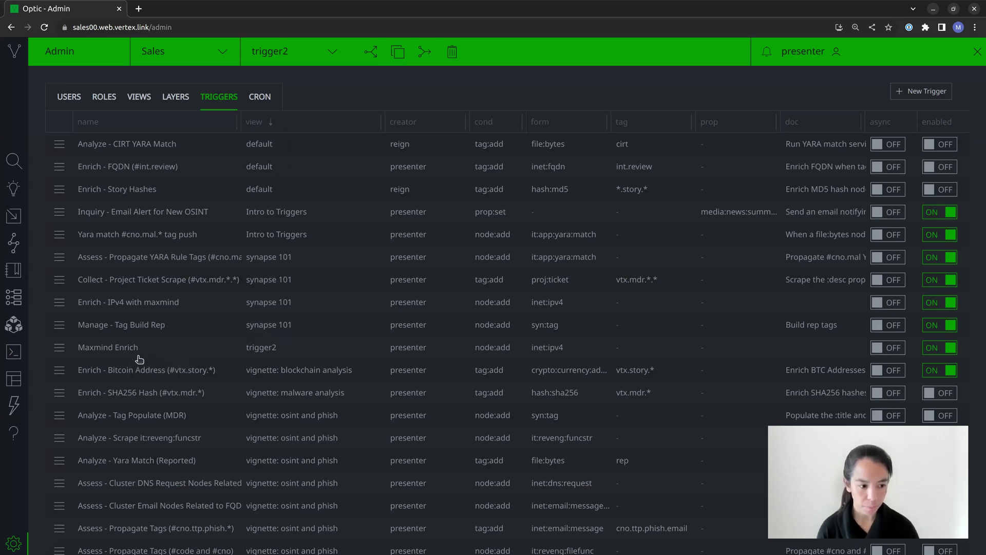
left_click(14, 360)
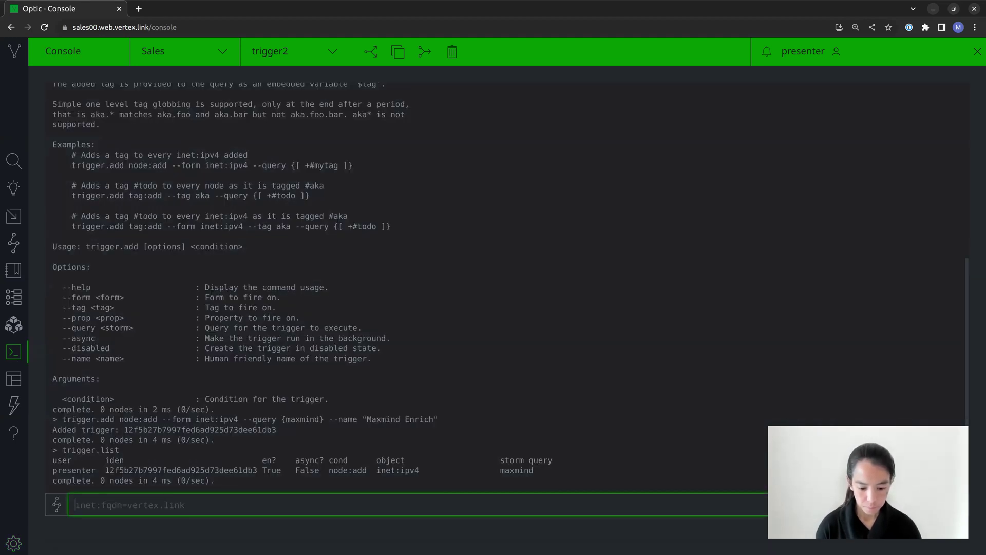
scroll(72, 405, "up", 6)
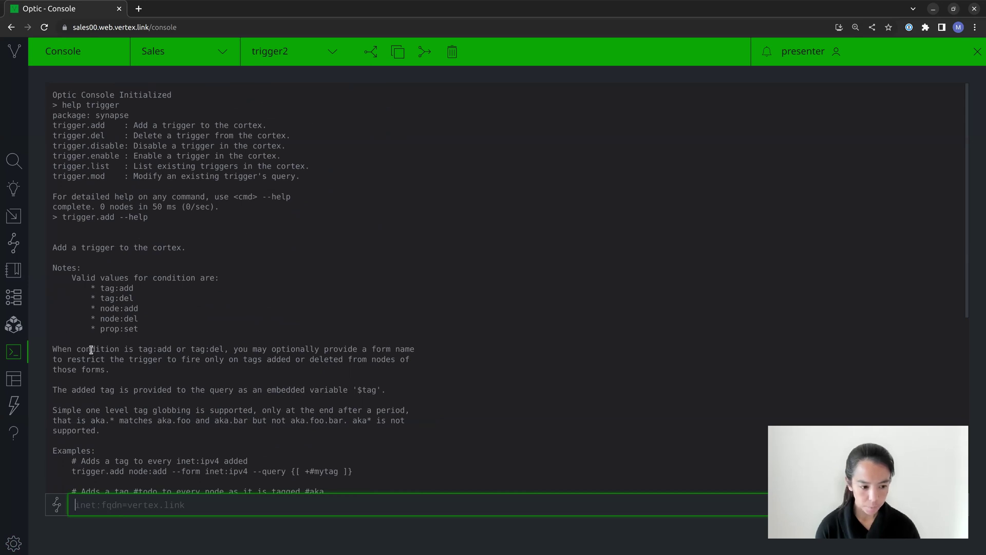
scroll(91, 350, "down", 6)
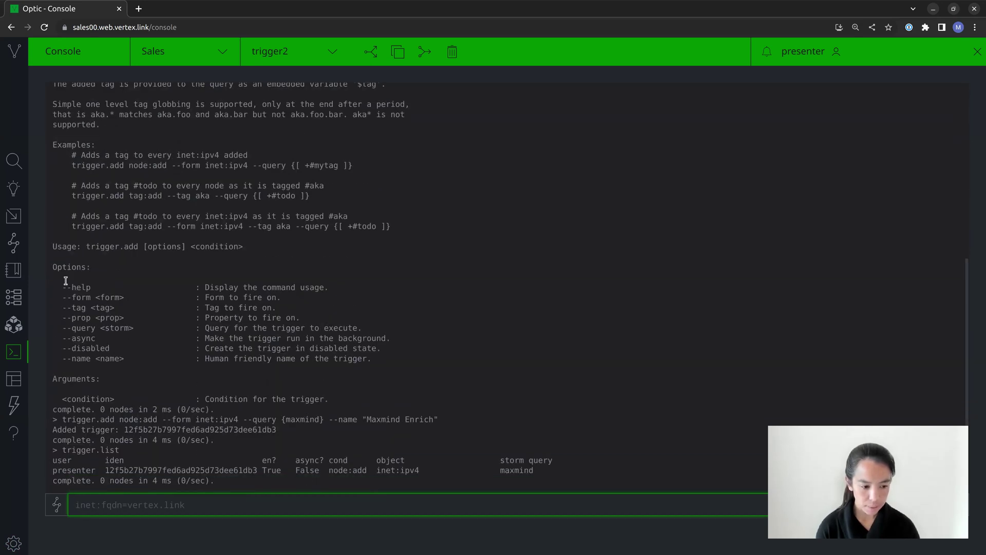
- Open Research, clear the existing query and switch the query mode to Lookup
left_click(12, 161)
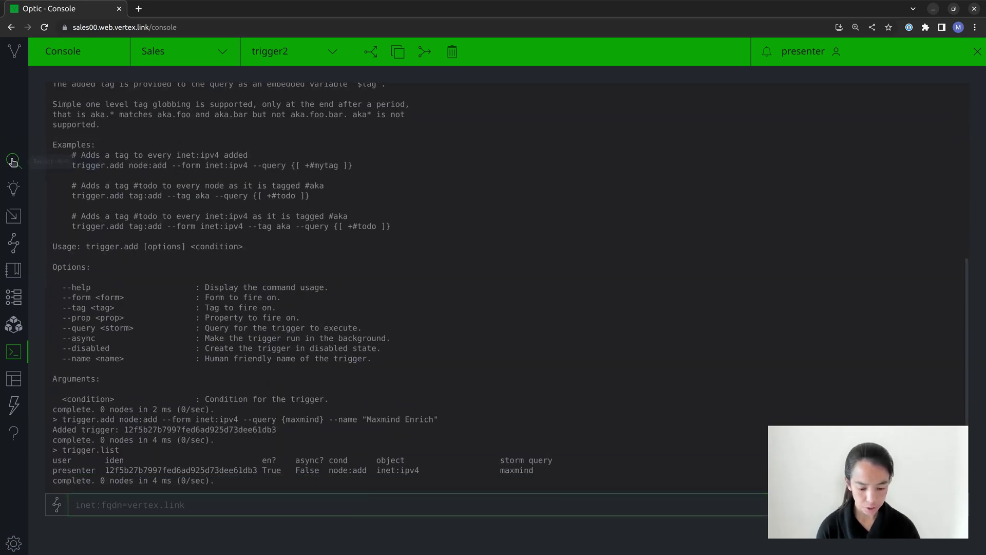
triple_click(93, 94)
key("BackSpace")
left_click(59, 98)
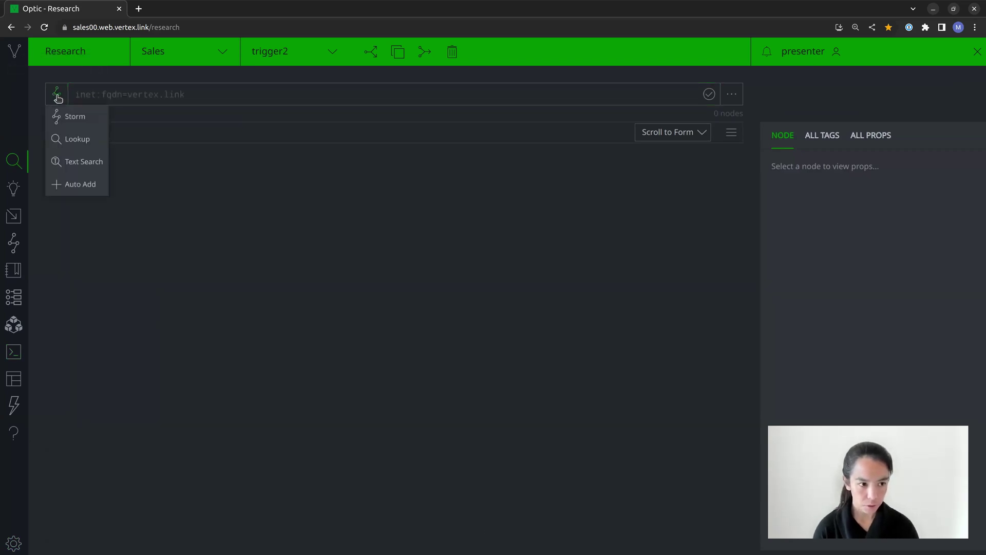
left_click(68, 149)
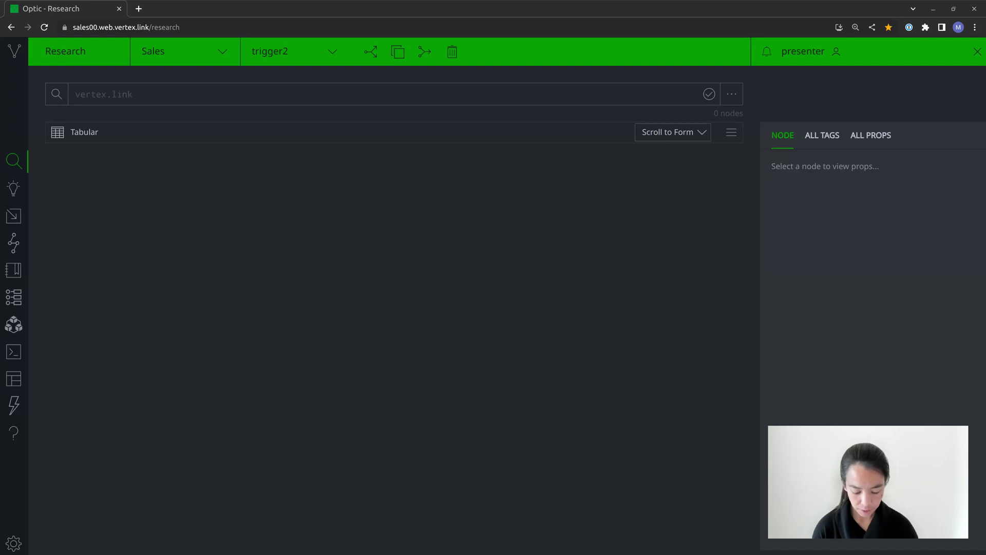
- Look up the pasted text of FIN7 infrastructure IP addresses and create all the suggested inet:ipv4 nodes
left_click(83, 96)
key("ctrl+v")
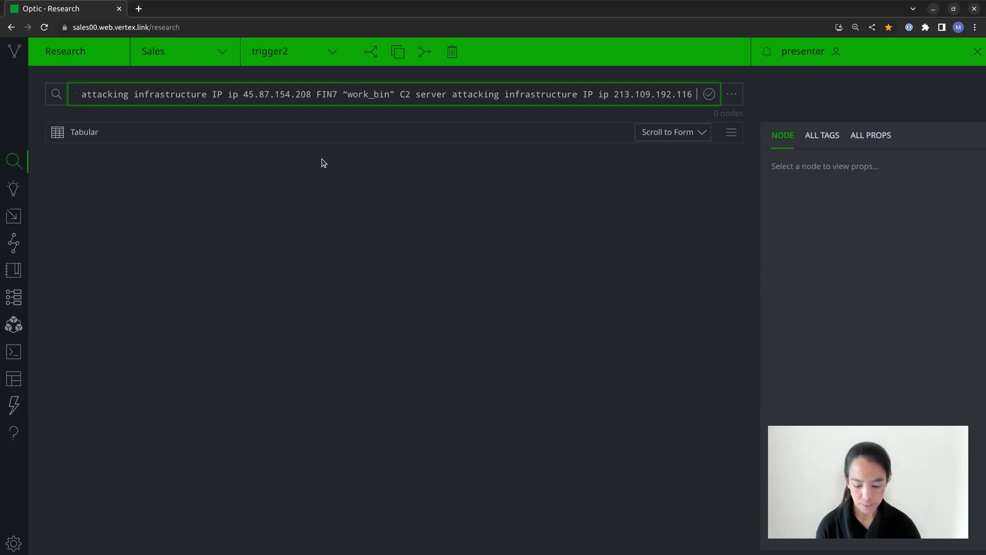
key("Return")
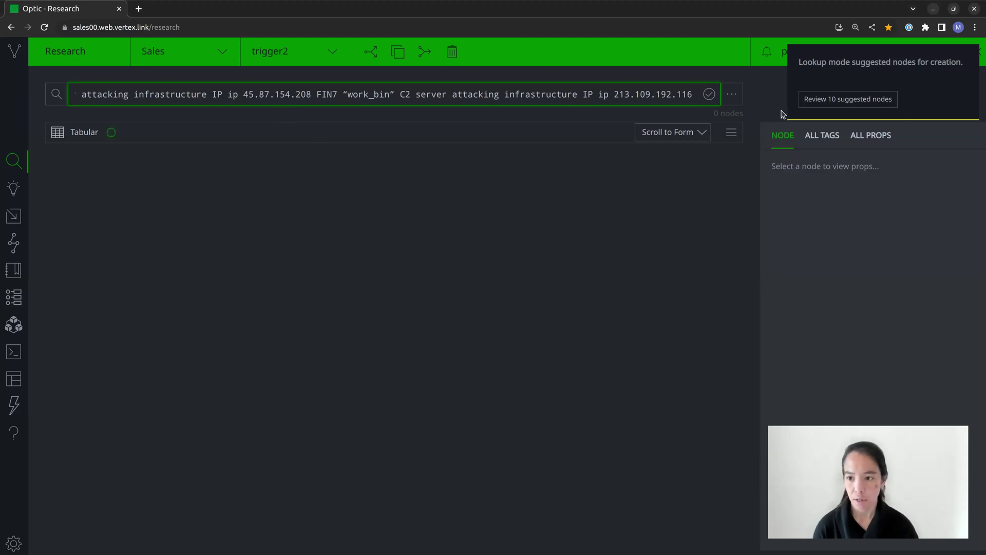
left_click(828, 103)
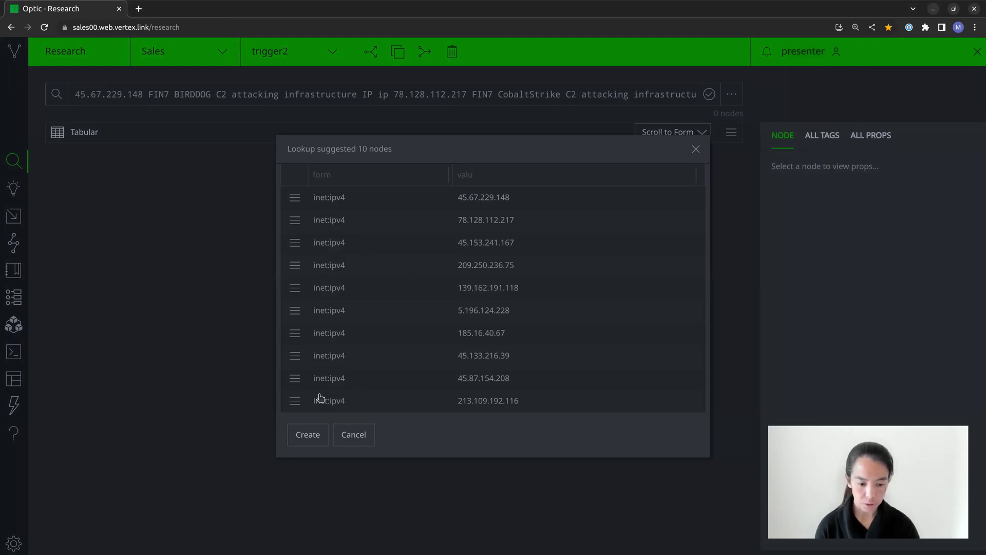
left_click(314, 435)
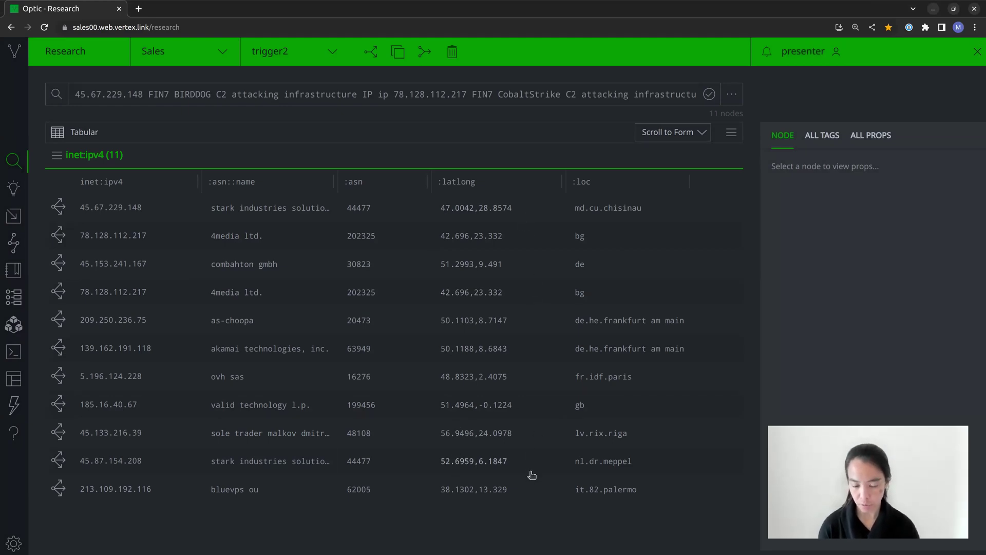
left_click(469, 186)
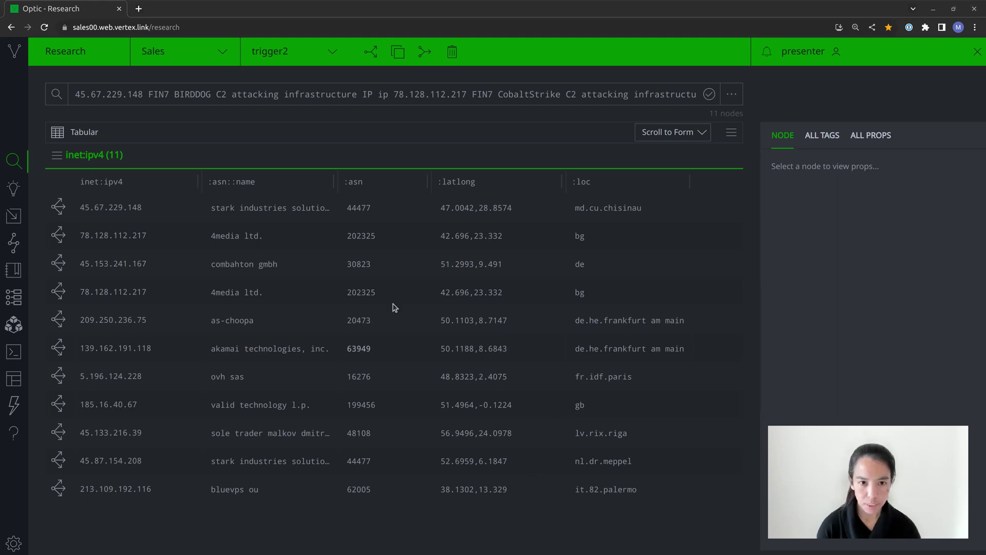
- Merge the trigger2 view into Intro to Triggers with merging of its one trigger enabled
left_click(422, 51)
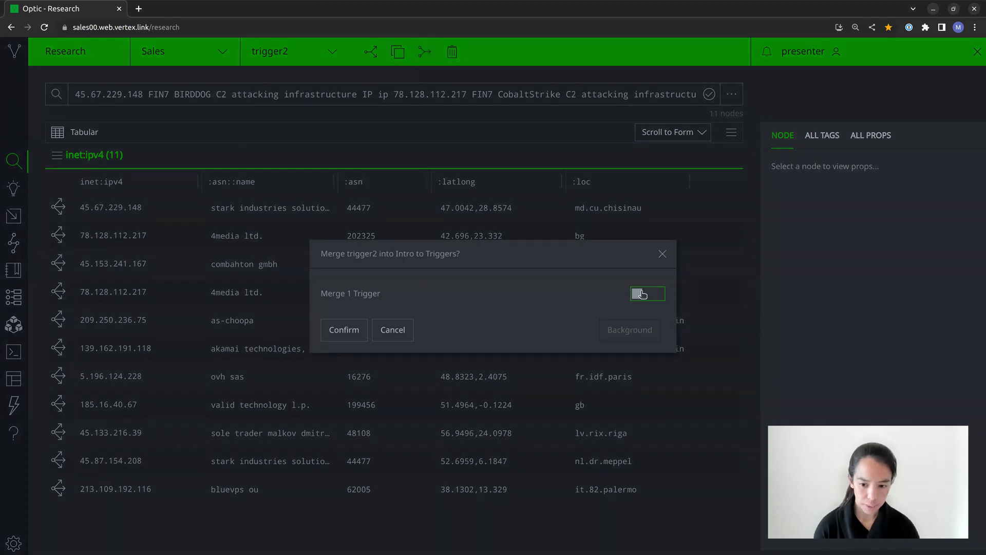
left_click(650, 294)
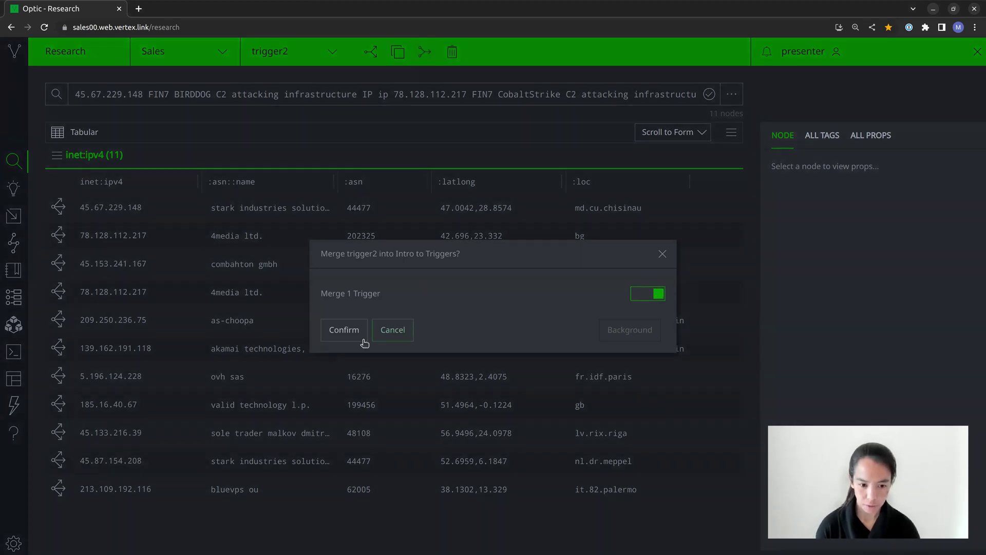
left_click(343, 330)
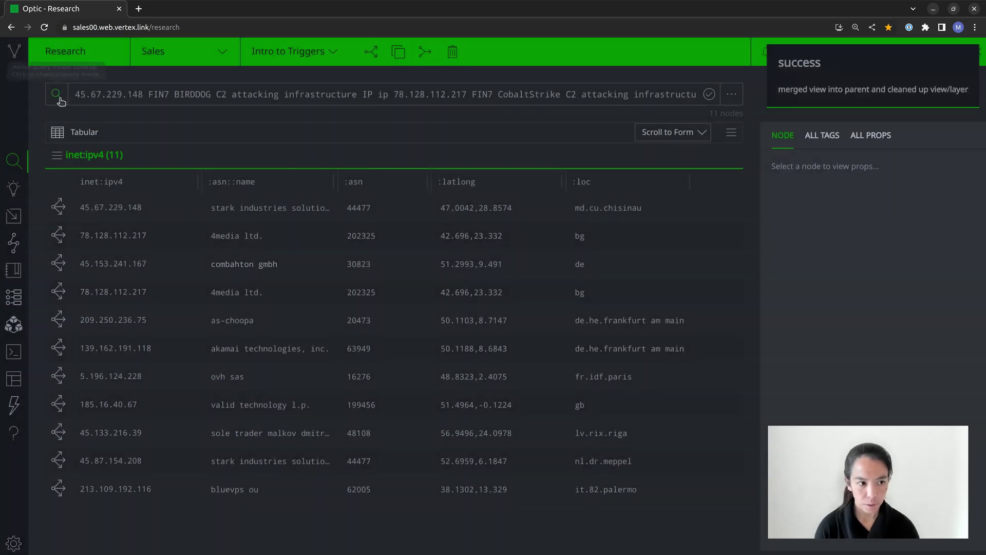
- Query syn:trigger in Storm mode in the Intro to Triggers view and inspect the Maxmind Enrich trigger's properties
left_click(60, 100)
left_click(67, 116)
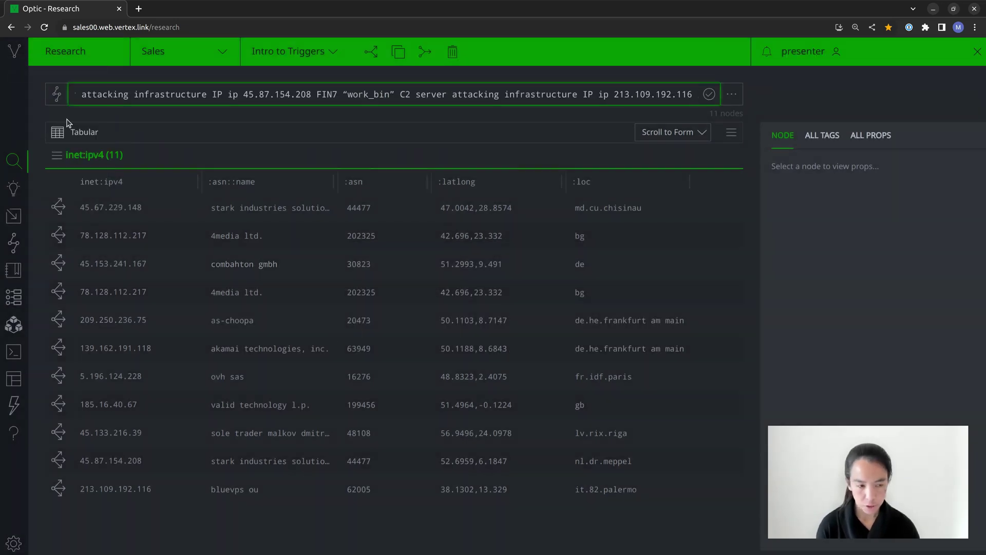
key("ctrl+a")
type("syn:trigger")
key("Return")
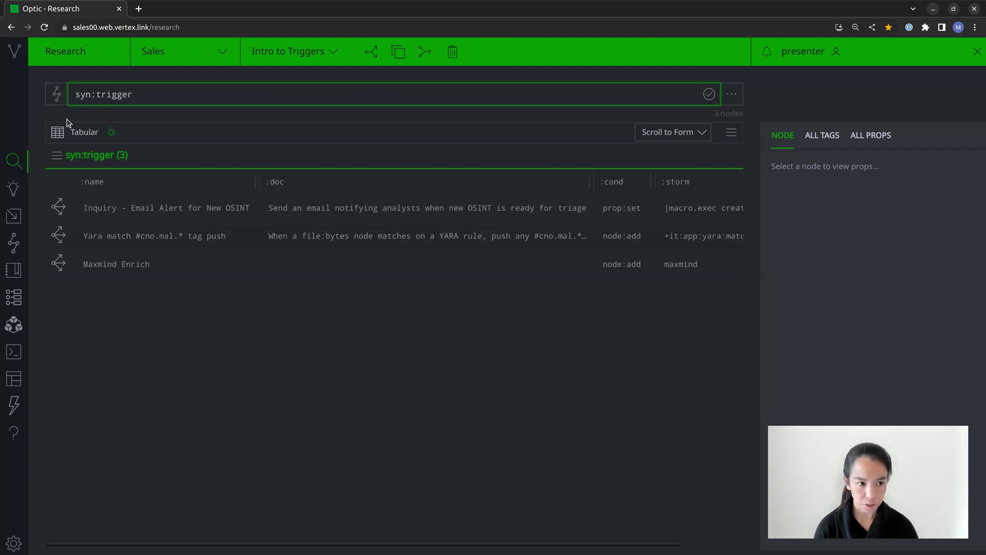
left_click(130, 273)
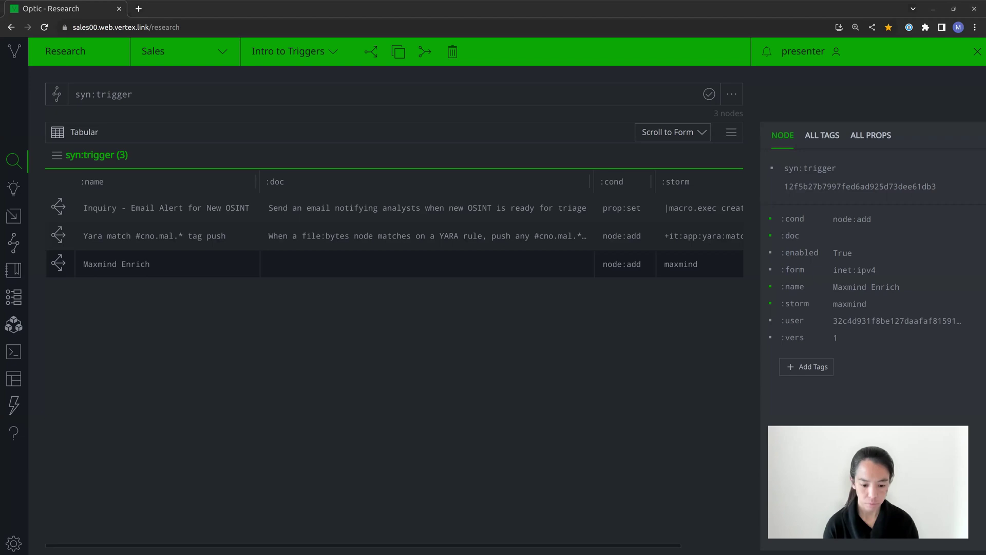
key("alt+c")
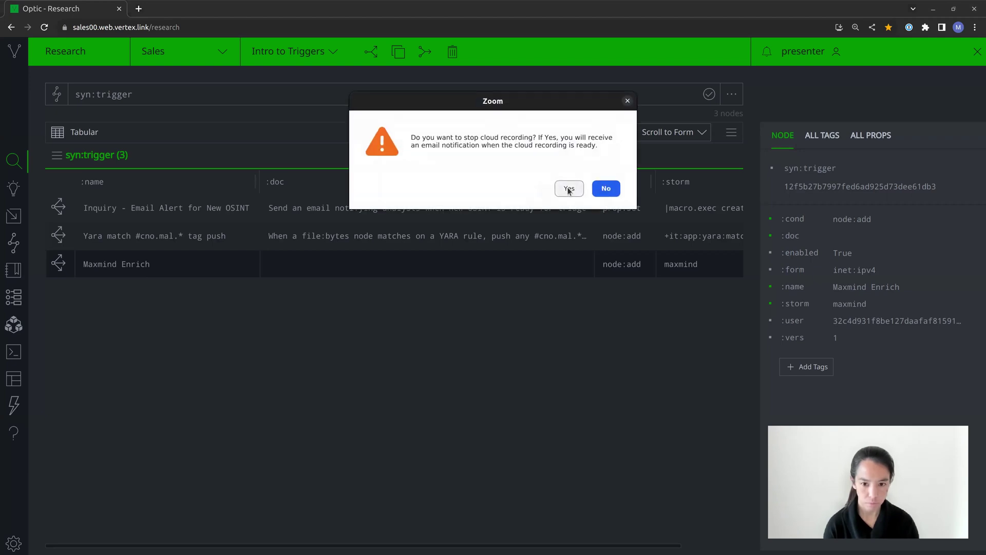